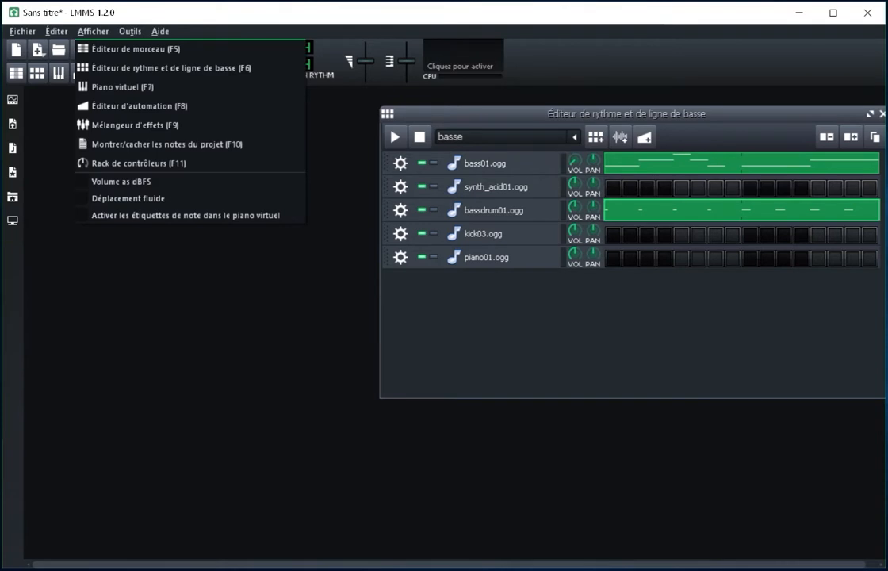
# Step: Open the song editor, arrange it beside the beat and bassline editor, and place a basse block at bar 1
pyautogui.click(135, 48)
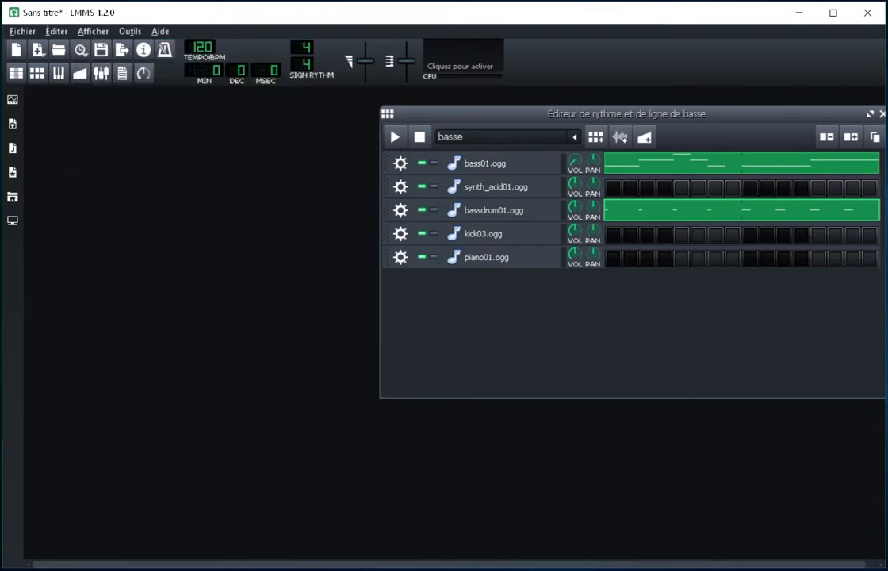
pyautogui.moveTo(238, 108); pyautogui.dragTo(218, 141)
pyautogui.moveTo(626, 114); pyautogui.dragTo(680, 112)
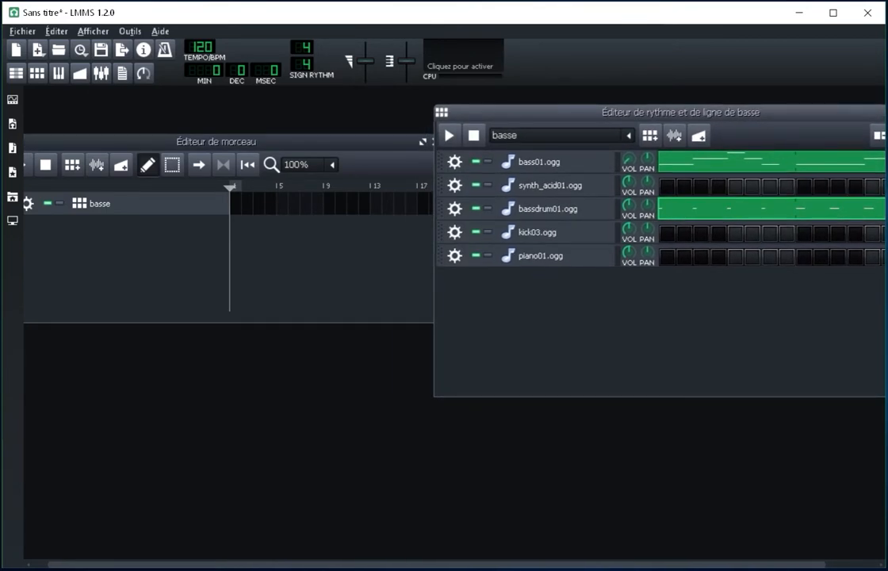
pyautogui.click(235, 204)
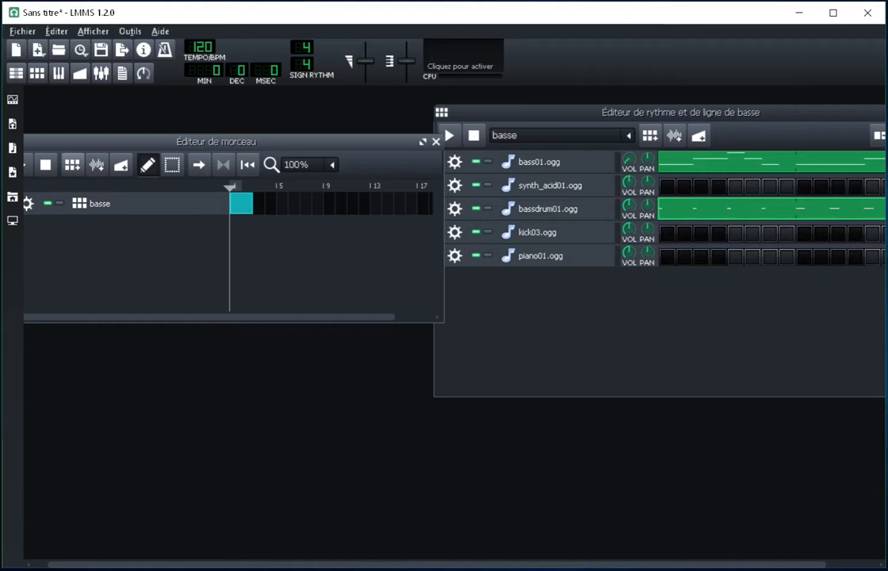
pyautogui.moveTo(158, 141); pyautogui.dragTo(181, 124)
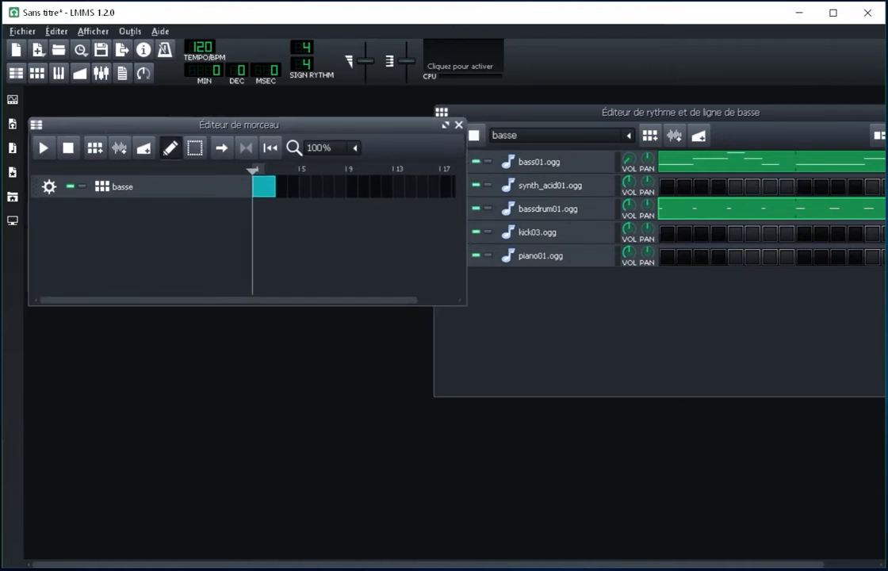
# Step: Raise the volume of bass01.ogg and play the song to check the bass, then stop playback
pyautogui.click(45, 149)
pyautogui.moveTo(680, 112); pyautogui.dragTo(646, 112)
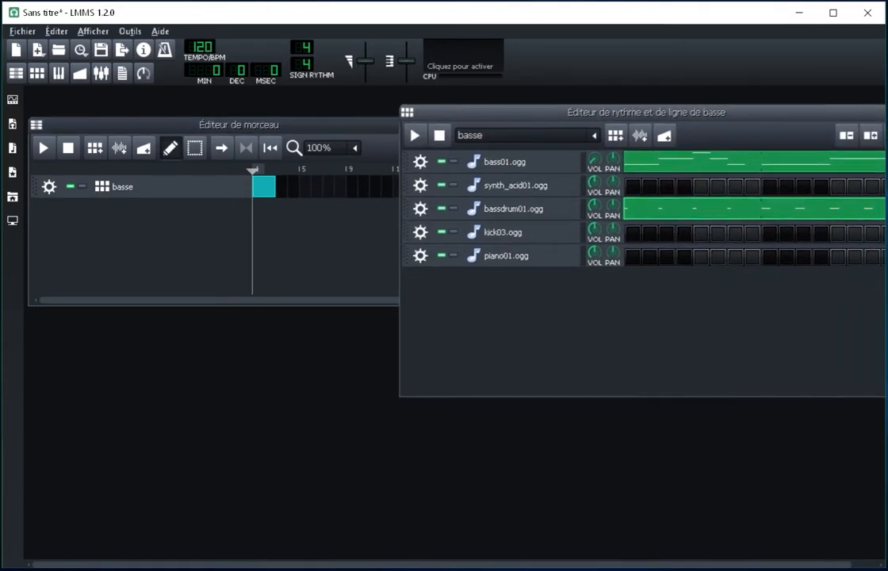
pyautogui.moveTo(592, 160)
pyautogui.mouseDown()
pyautogui.moveTo(593, 151)
pyautogui.moveTo(593, 171)
pyautogui.moveTo(593, 154)
pyautogui.mouseUp()
pyautogui.click(44, 149)
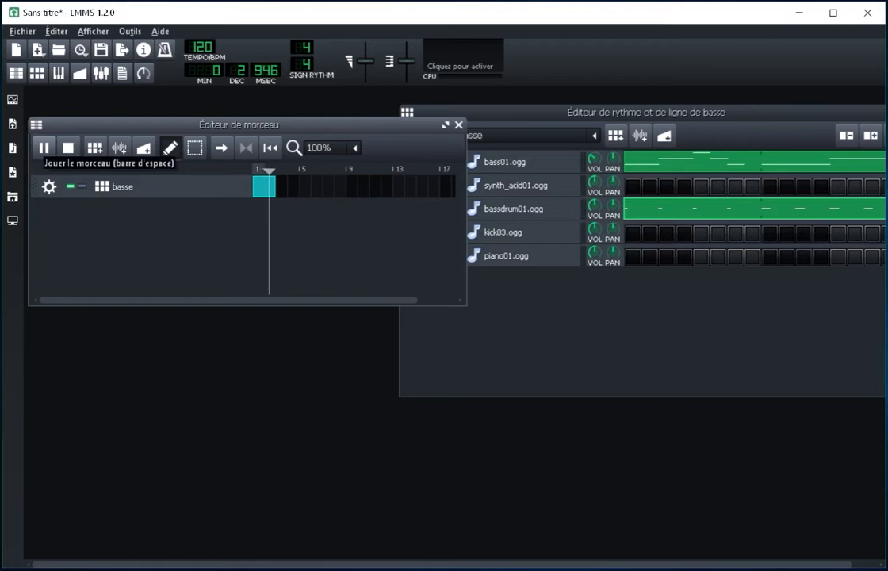
pyautogui.click(68, 149)
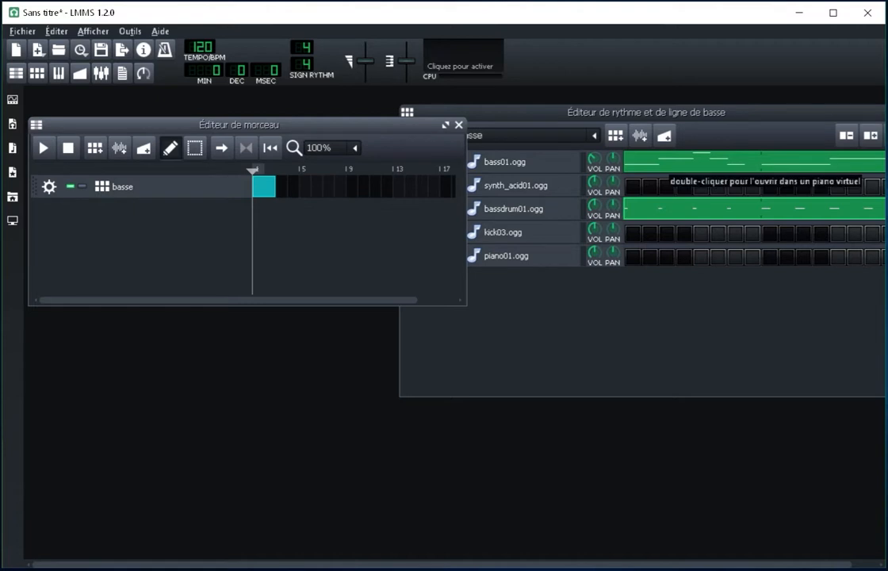
pyautogui.moveTo(539, 113); pyautogui.dragTo(542, 107)
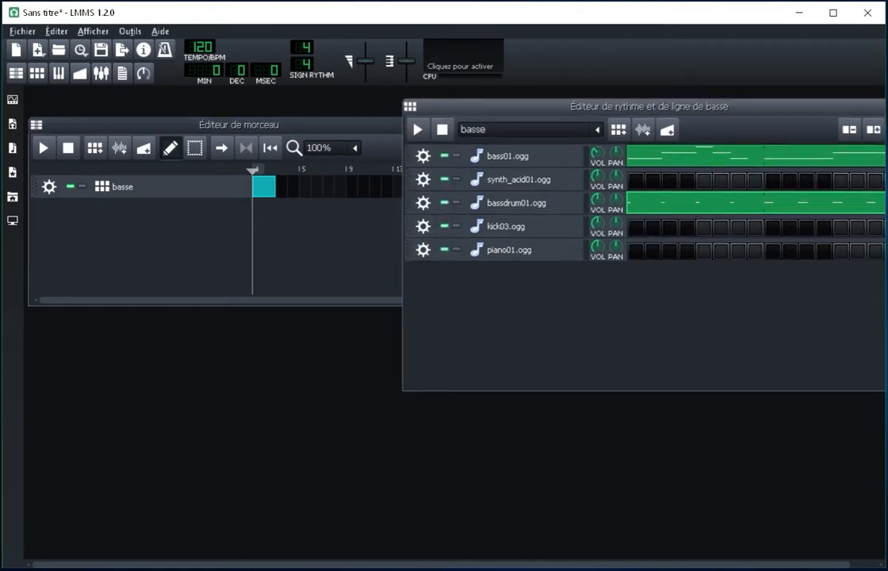
# Step: Clone the basse track in the song editor and delete the cloned track's block at bar 1
pyautogui.click(49, 187)
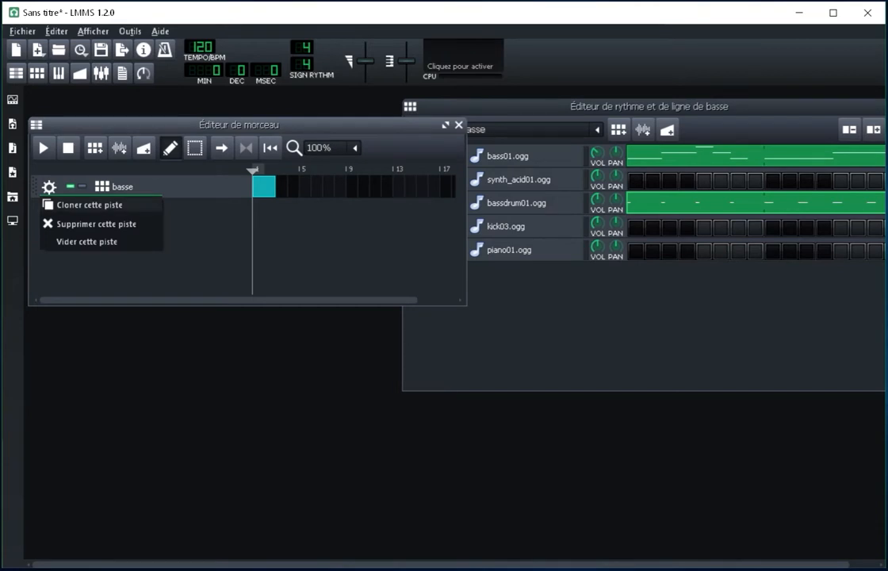
pyautogui.click(88, 205)
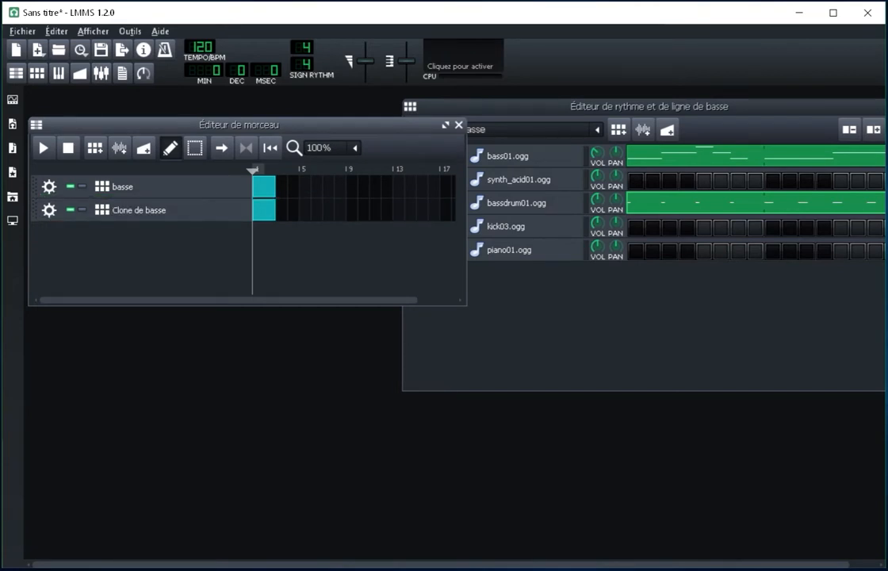
pyautogui.rightClick(257, 210)
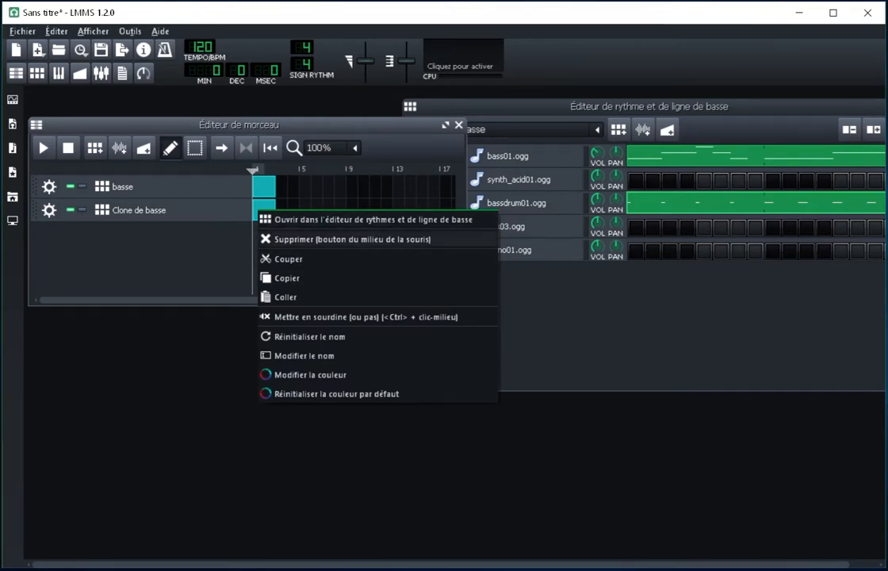
pyautogui.click(348, 238)
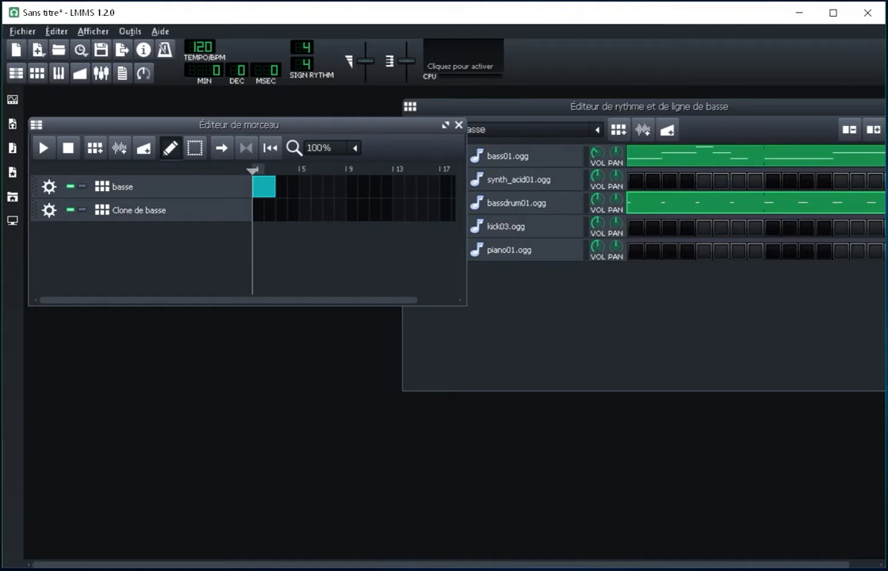
# Step: Rename the cloned basse track as 1
pyautogui.doubleClick(140, 210)
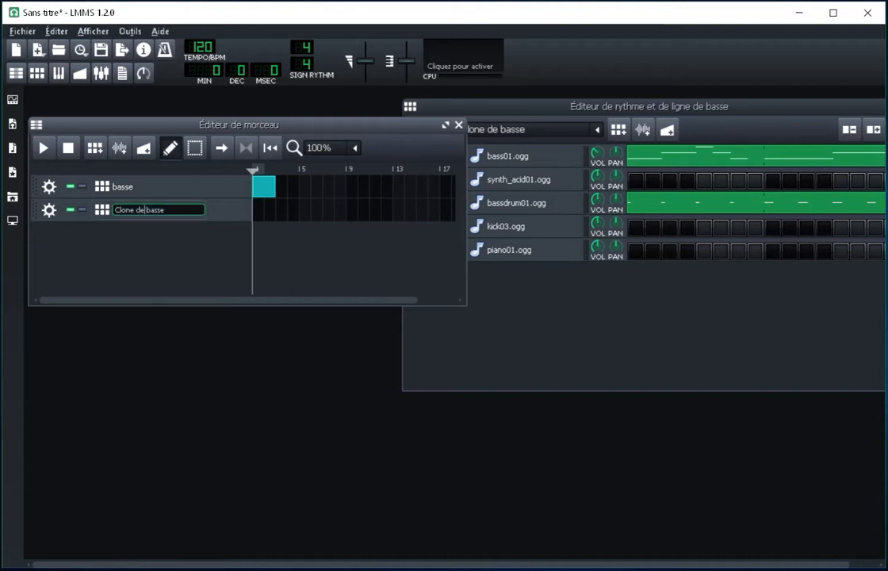
pyautogui.press('BackSpace')
pyautogui.press('Return')
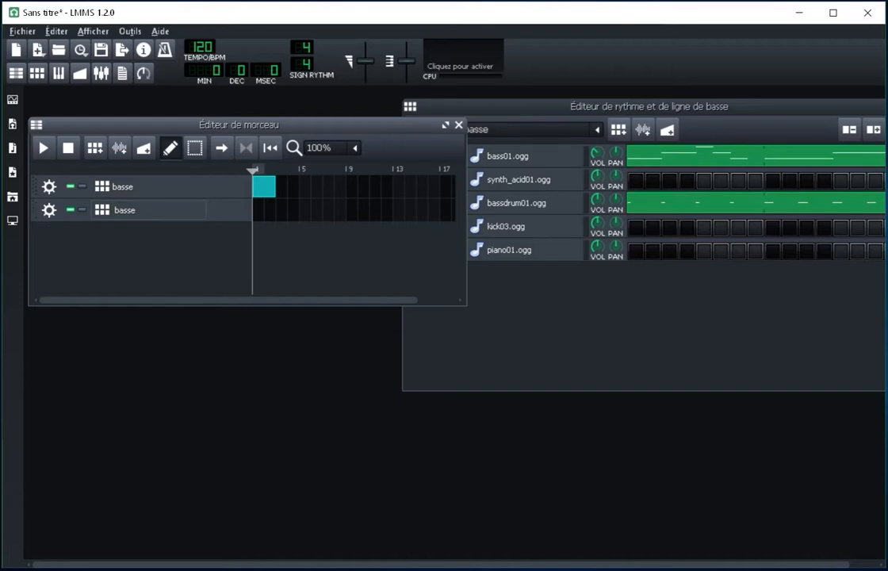
pyautogui.doubleClick(125, 210)
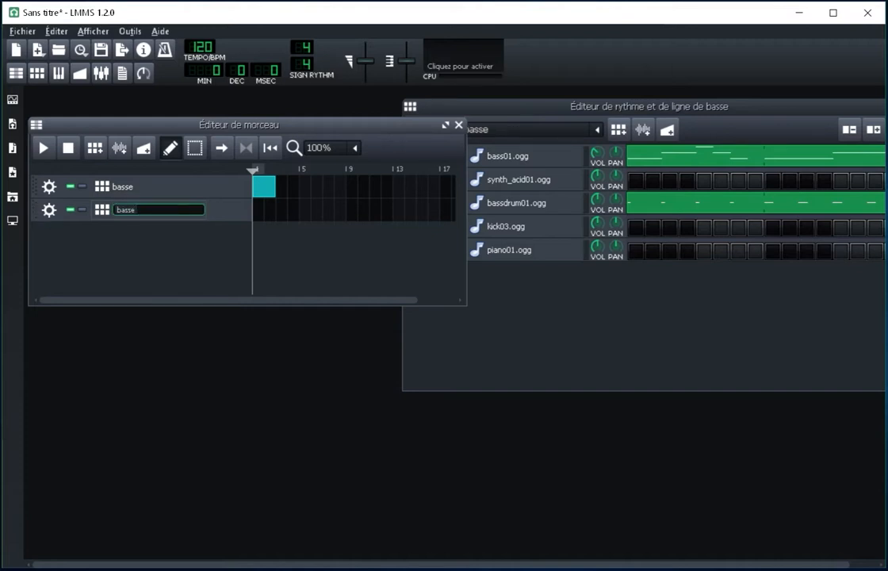
pyautogui.write('1')
pyautogui.press('Return')
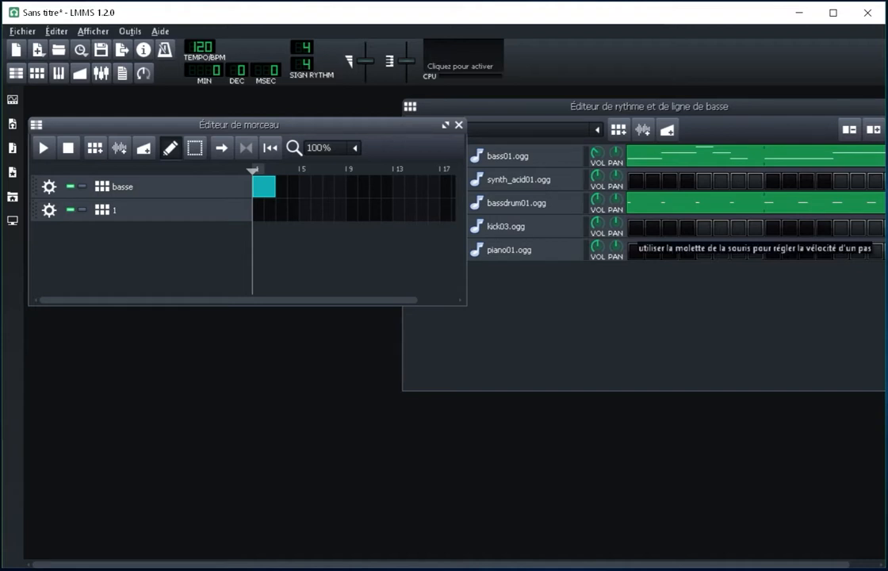
# Step: In pattern 1, draw four kick03.ogg notes on A4 at beats 1 and 3 of the first two bars, then close the piano roll
pyautogui.rightClick(636, 232)
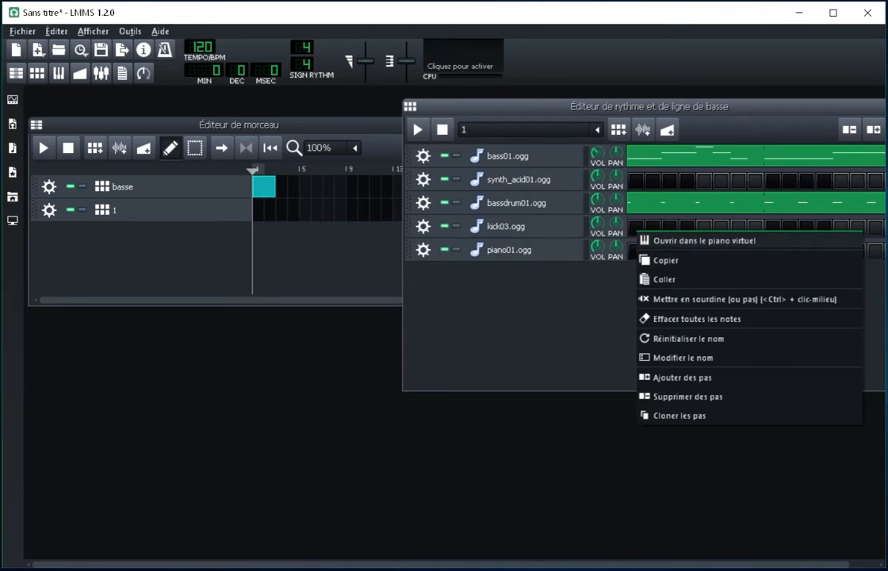
pyautogui.click(687, 241)
pyautogui.moveTo(475, 206); pyautogui.dragTo(510, 202)
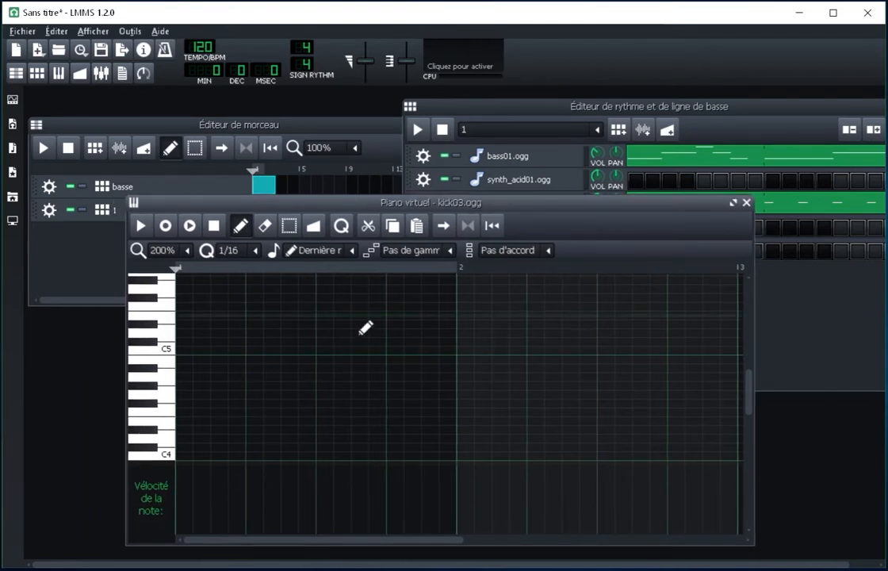
pyautogui.click(188, 377)
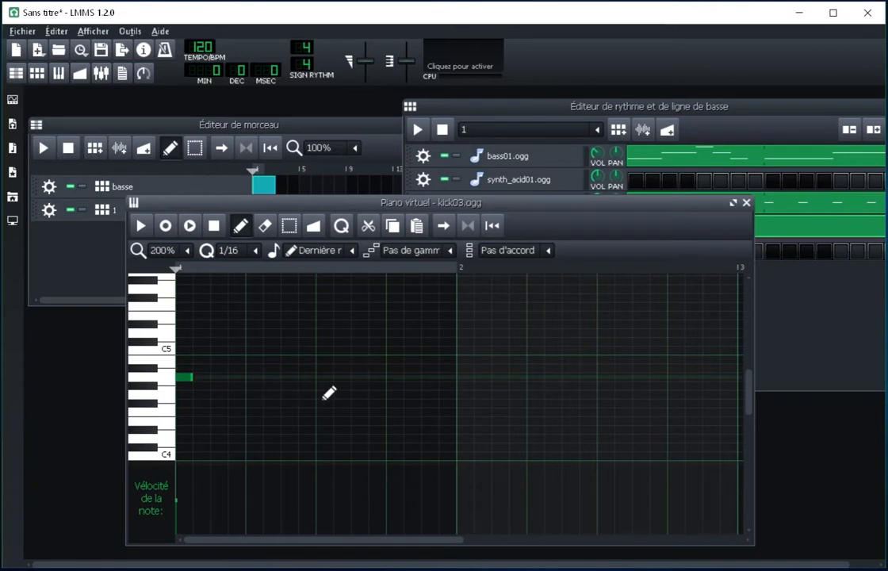
pyautogui.click(324, 378)
pyautogui.click(466, 378)
pyautogui.click(605, 377)
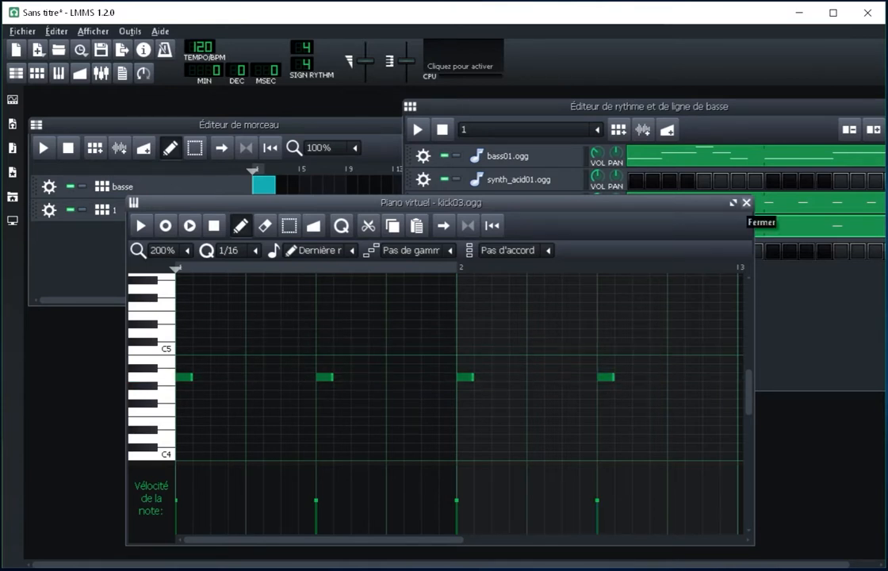
pyautogui.click(746, 203)
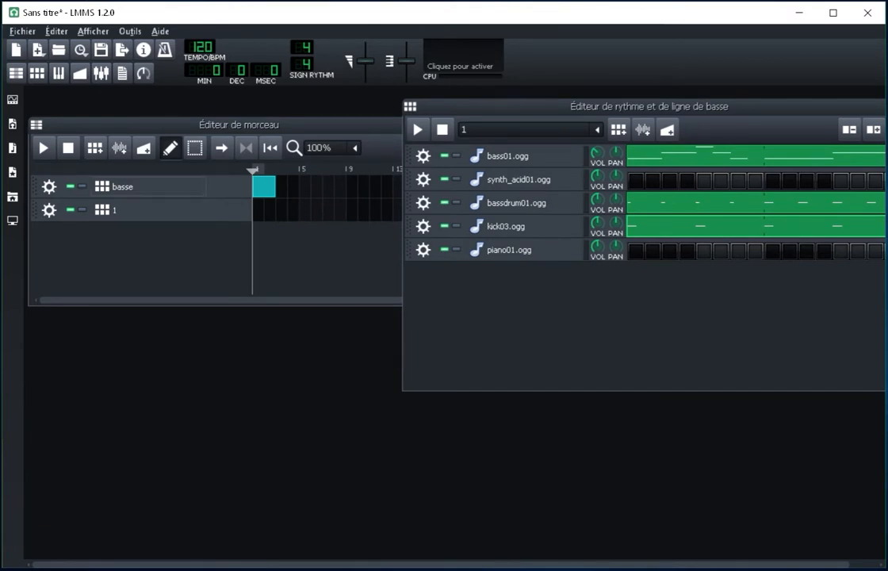
# Step: Compare the basse and 1 patterns, then clone track 1 and rename the clone as 2
pyautogui.click(123, 187)
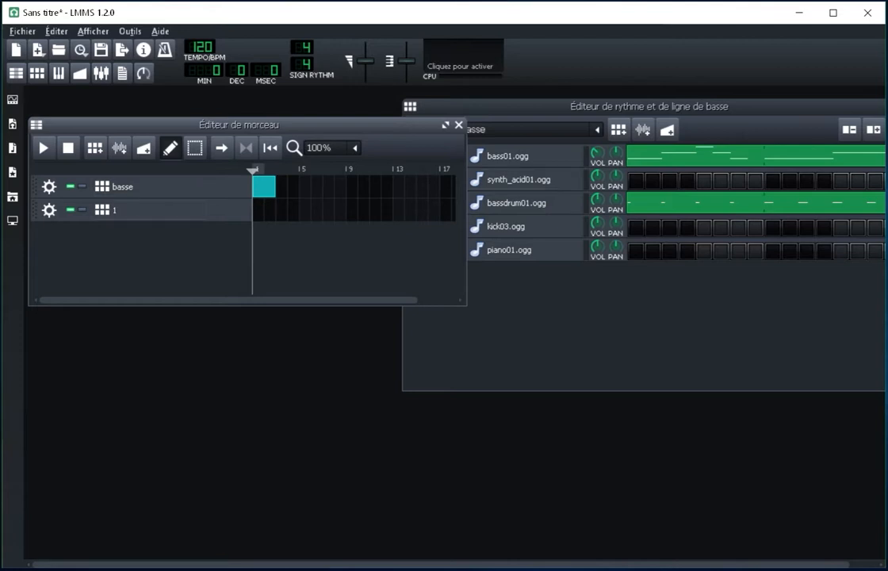
pyautogui.click(119, 210)
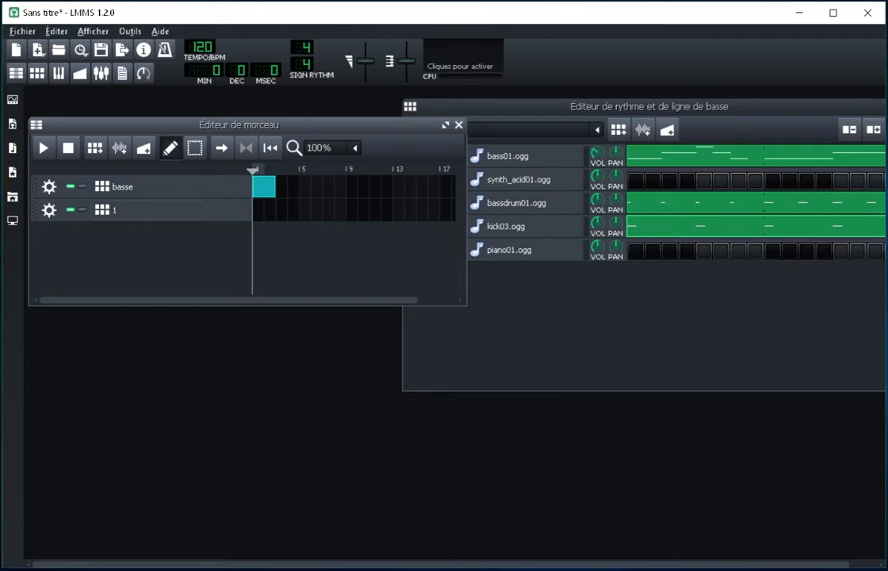
pyautogui.doubleClick(119, 210)
pyautogui.press('Escape')
pyautogui.click(49, 210)
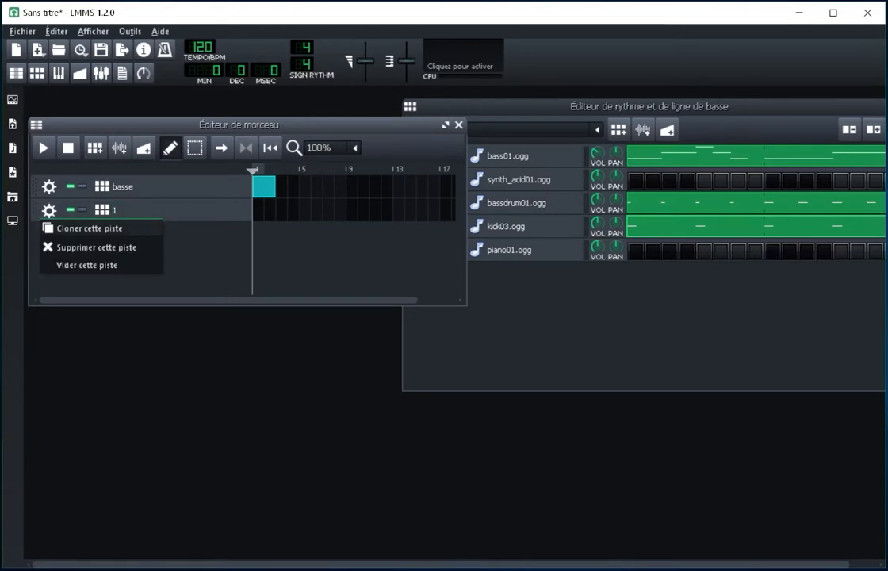
pyautogui.click(89, 228)
pyautogui.doubleClick(131, 233)
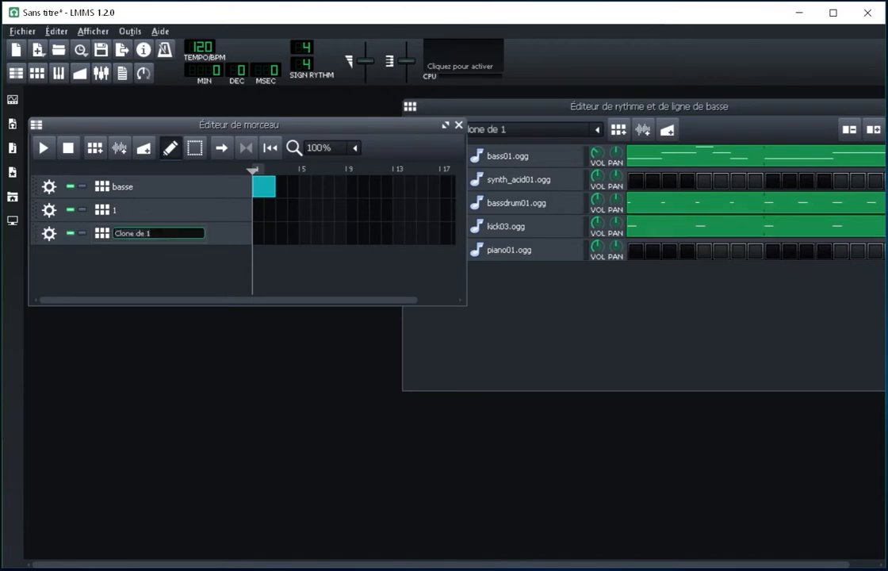
pyautogui.press('BackSpace')
pyautogui.write('2')
pyautogui.press('Return')
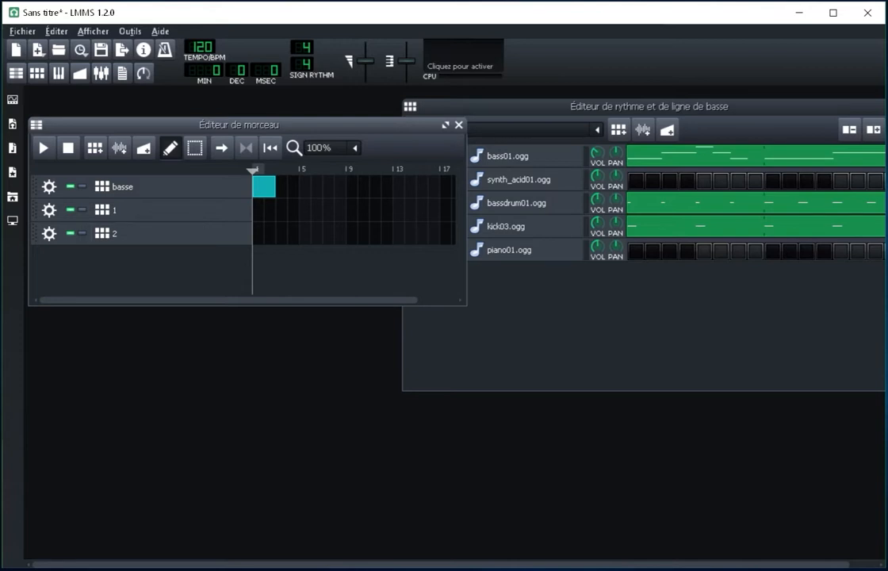
# Step: In pattern 2, draw a nine-note piano01.ogg melody in bar 1 alternating A4 with E4 and D#4, then close the piano roll
pyautogui.rightClick(636, 251)
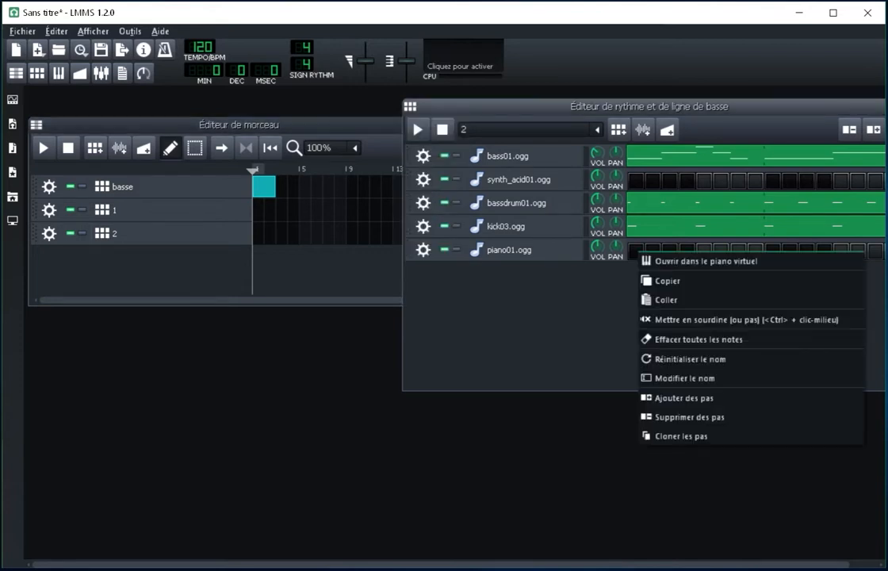
pyautogui.click(673, 261)
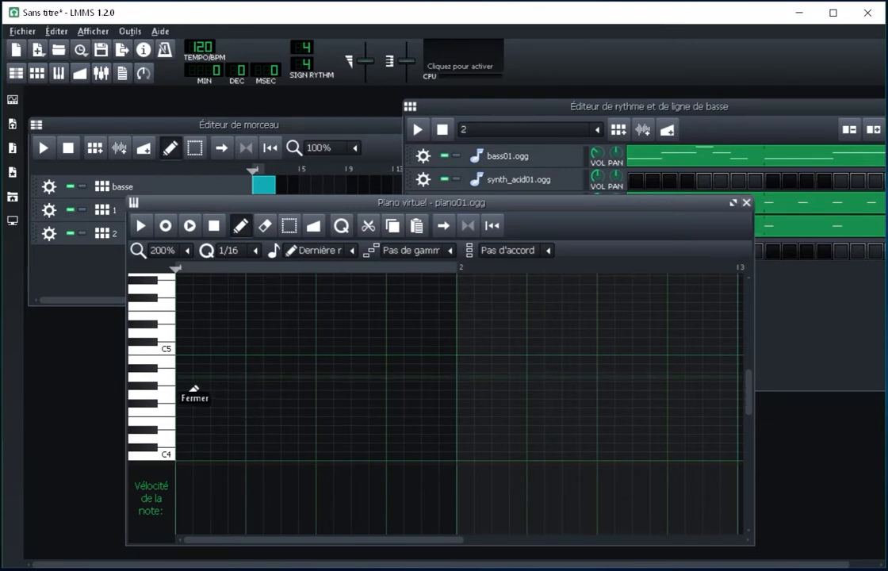
pyautogui.click(184, 377)
pyautogui.click(201, 420)
pyautogui.click(236, 377)
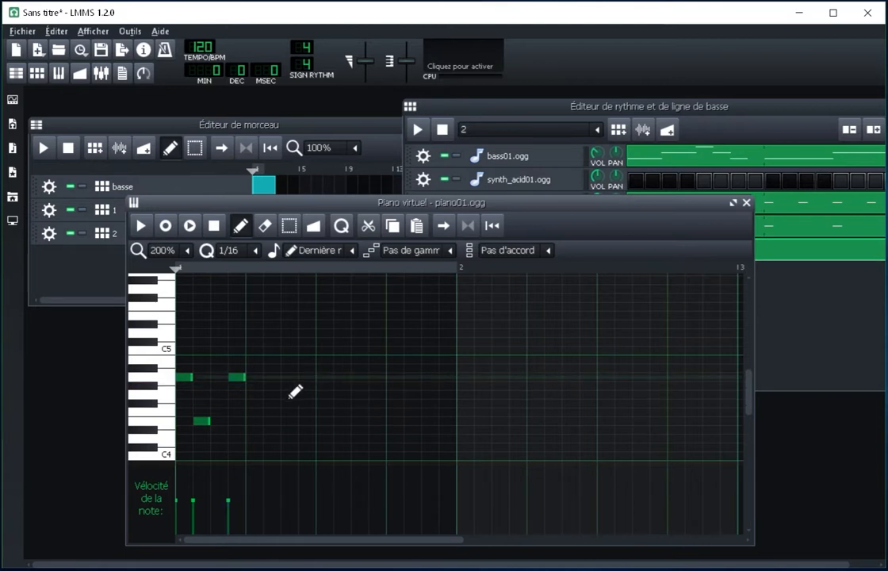
pyautogui.click(287, 377)
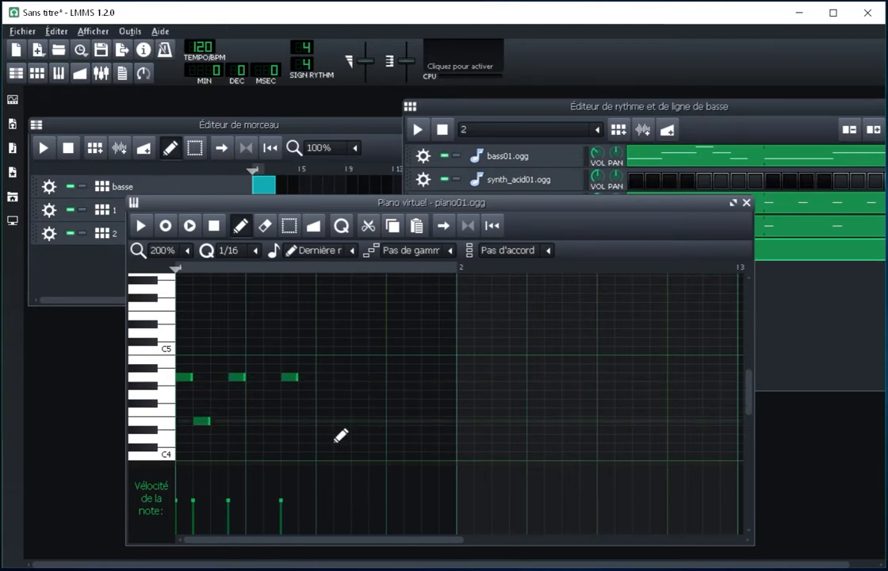
pyautogui.click(324, 420)
pyautogui.click(358, 378)
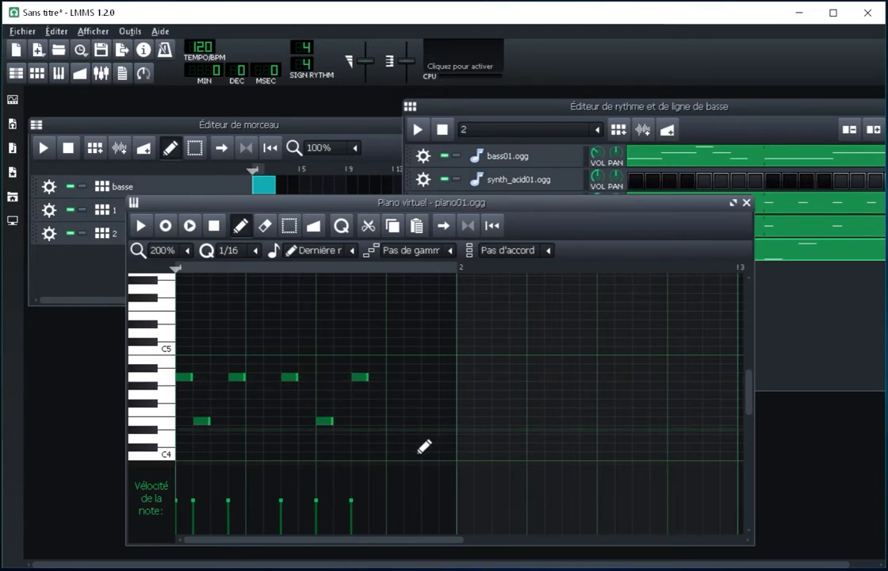
pyautogui.click(392, 430)
pyautogui.click(430, 377)
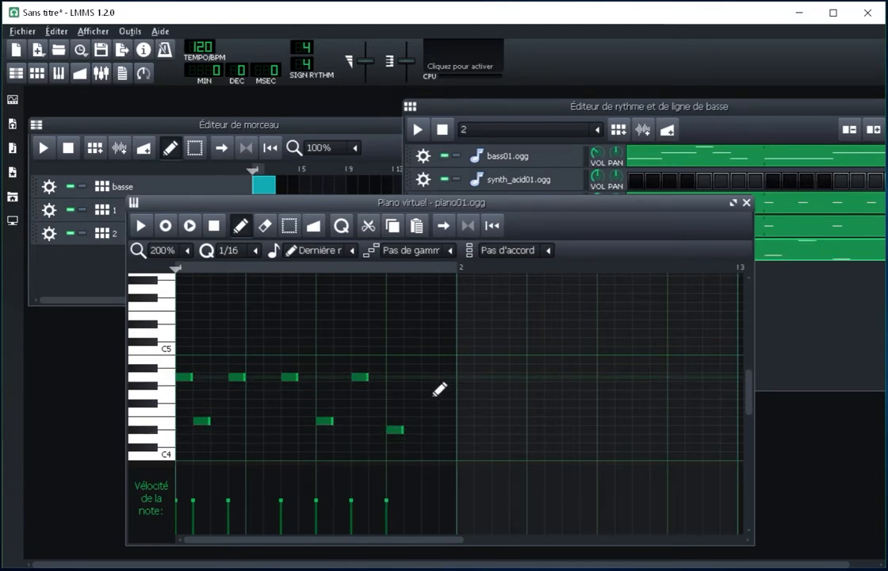
pyautogui.click(444, 429)
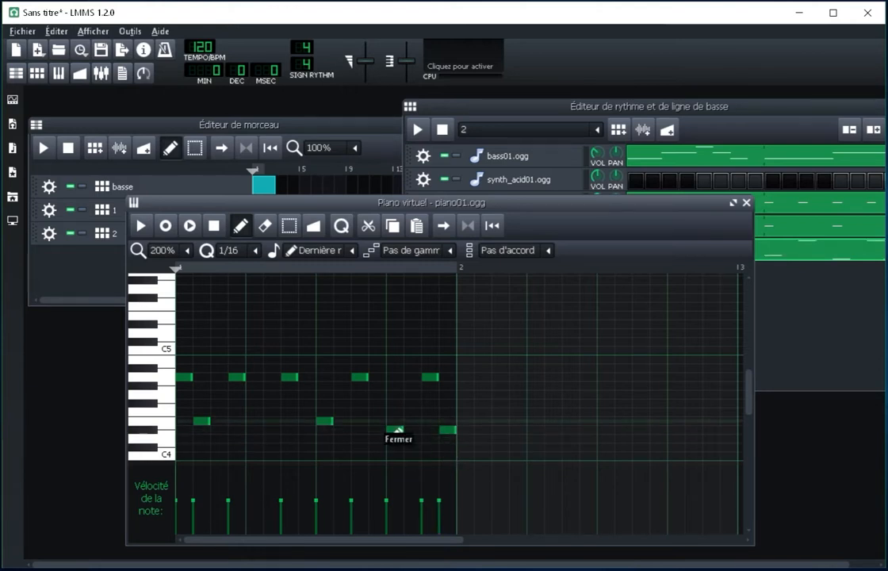
pyautogui.moveTo(428, 202); pyautogui.dragTo(405, 161)
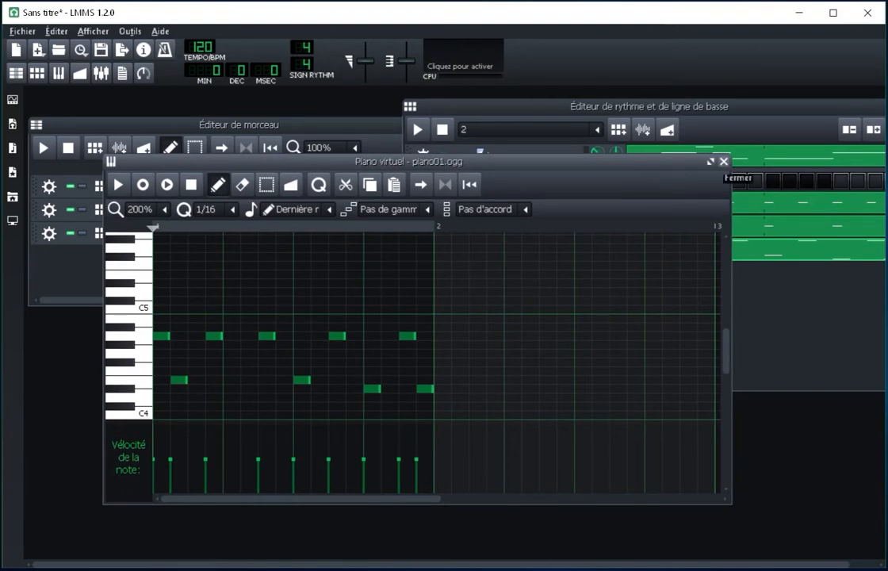
pyautogui.click(723, 161)
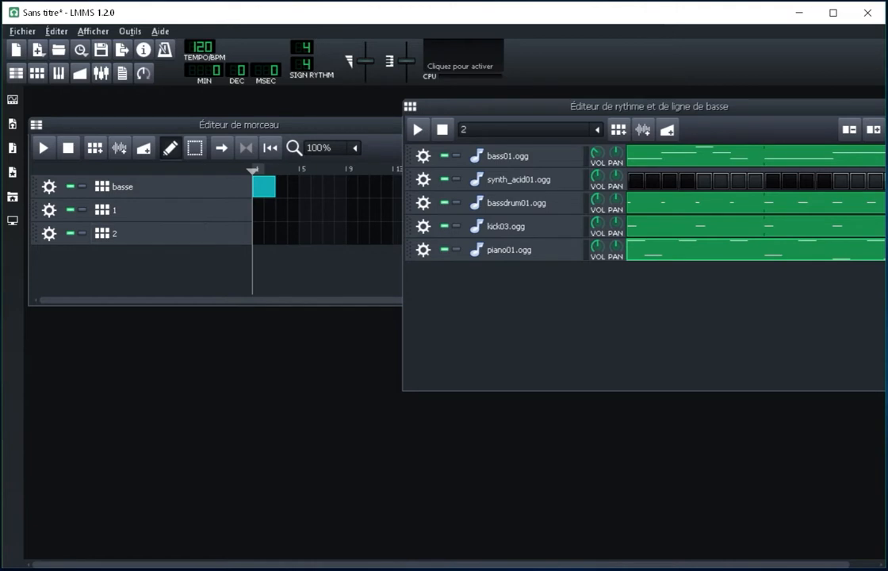
# Step: Listen to pattern 2, then open the piano01.ogg melody in the piano roll and play it back alone
pyautogui.press('space')
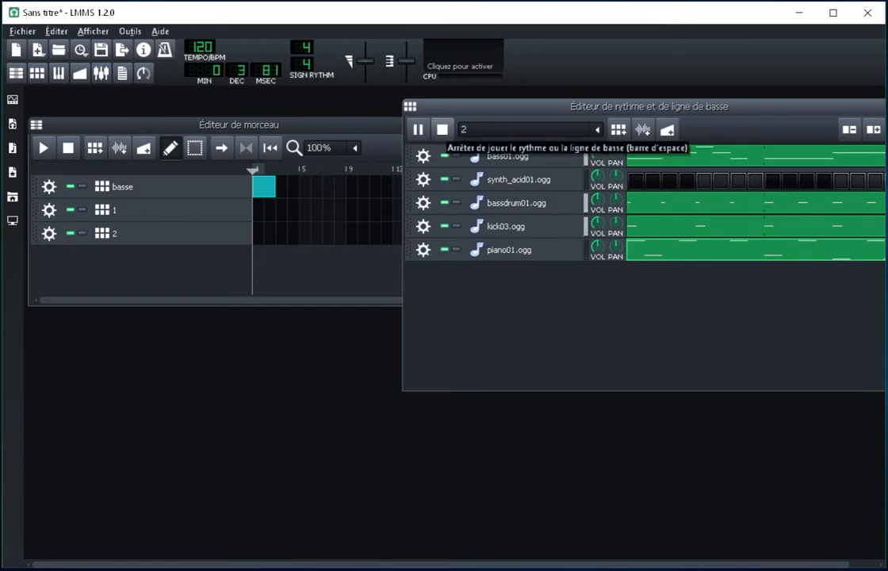
pyautogui.click(442, 129)
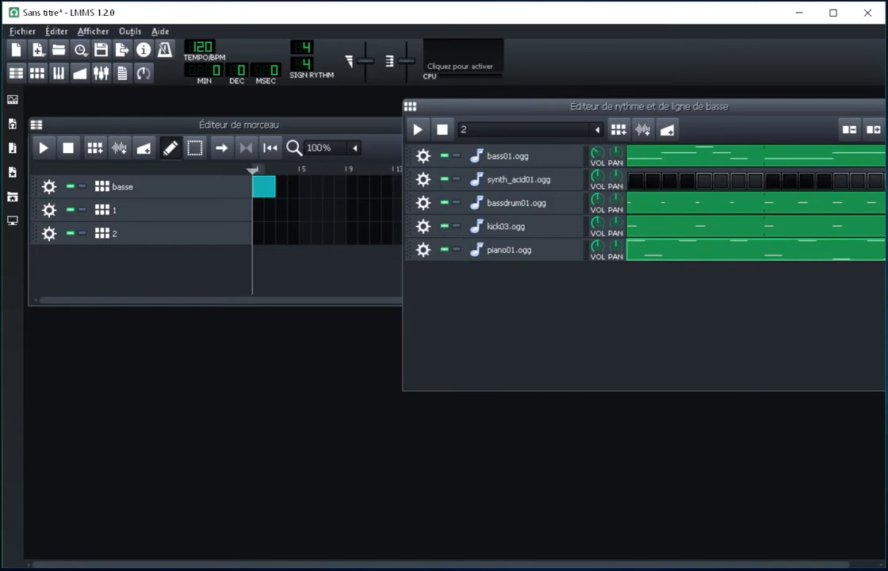
pyautogui.doubleClick(666, 250)
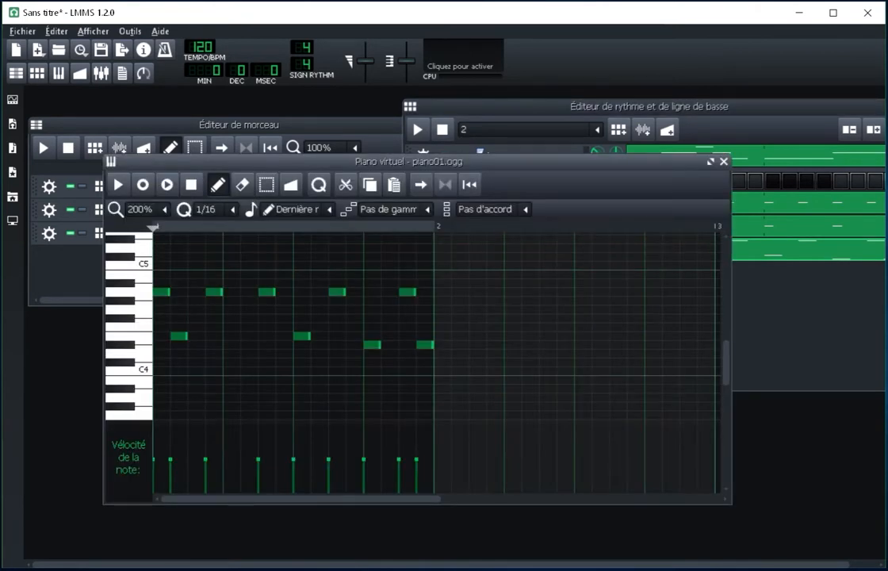
pyautogui.press('space')
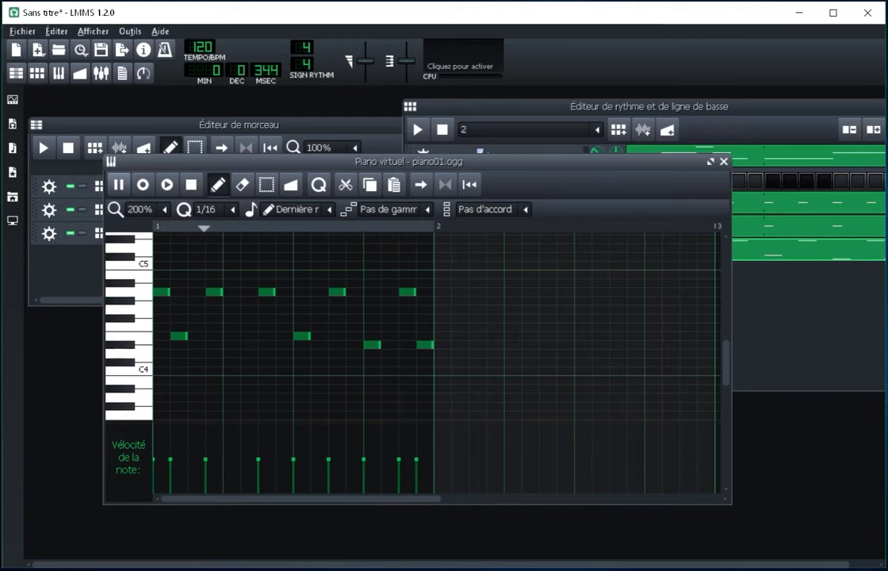
pyautogui.click(191, 184)
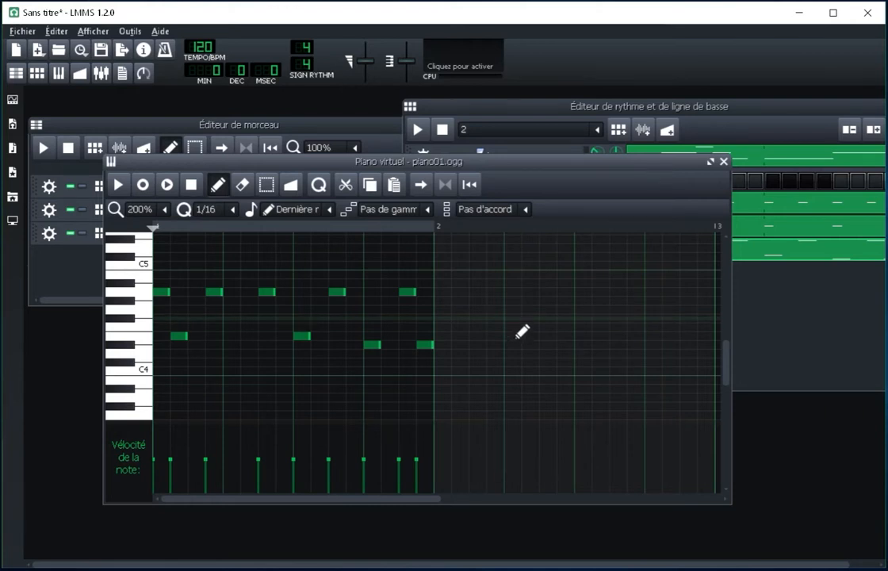
# Step: Draw four F#4 notes on the beats of bar 2 in the piano01.ogg melody, then play the melody and pattern 2 back
pyautogui.click(513, 319)
pyautogui.click(584, 319)
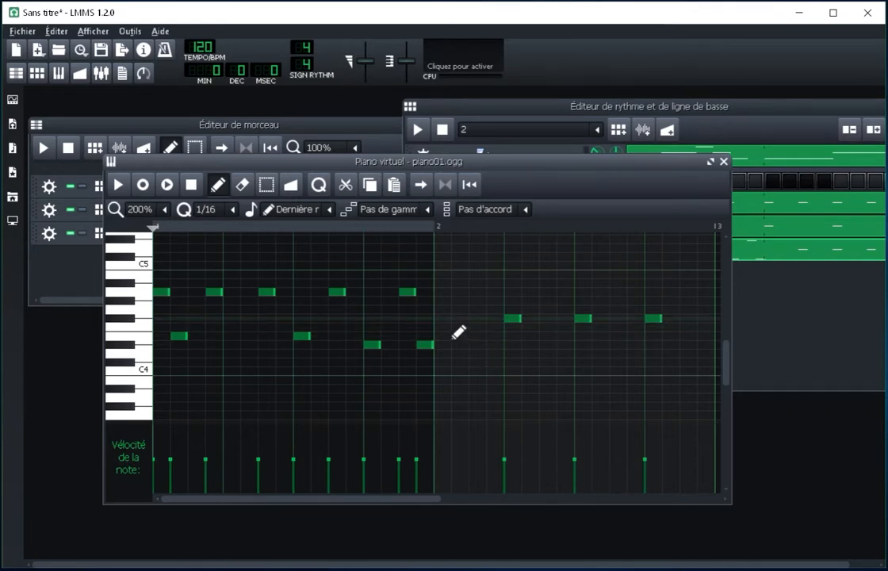
pyautogui.click(440, 319)
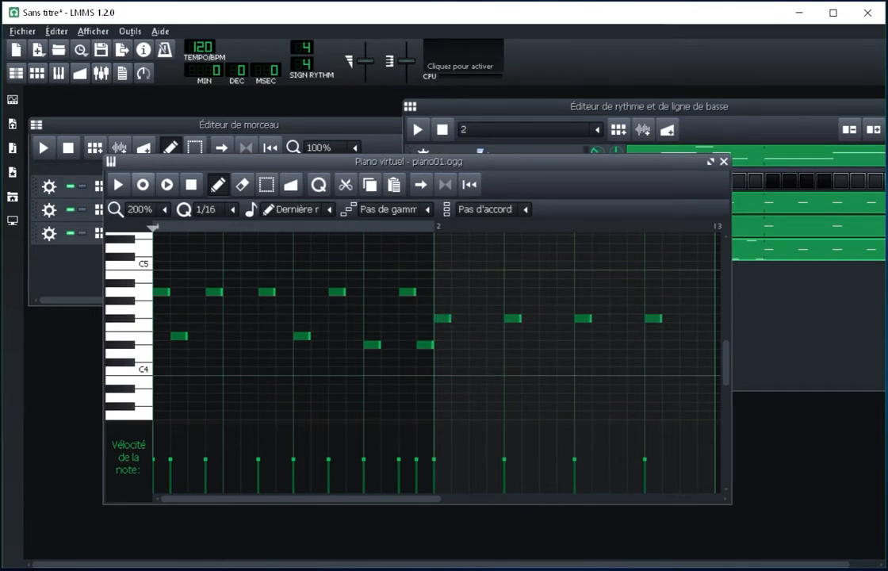
pyautogui.press('space')
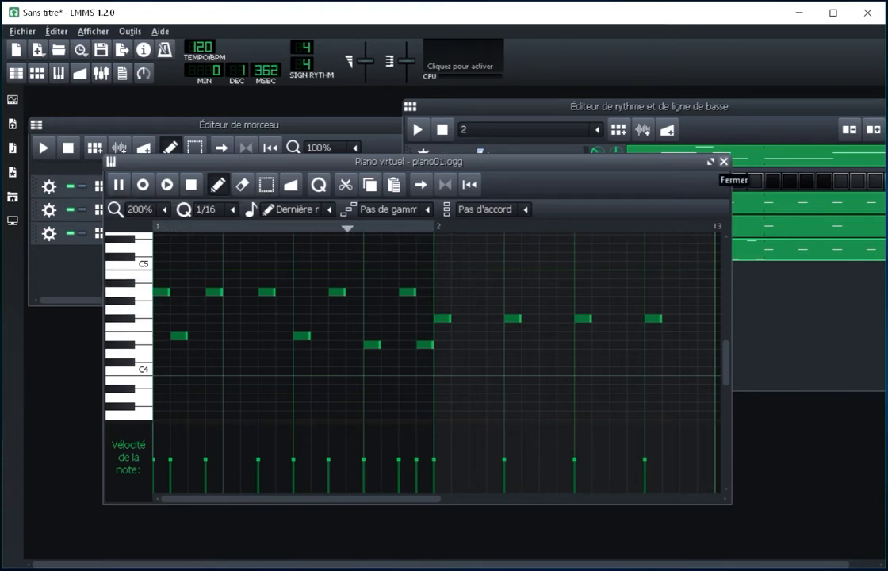
pyautogui.click(191, 183)
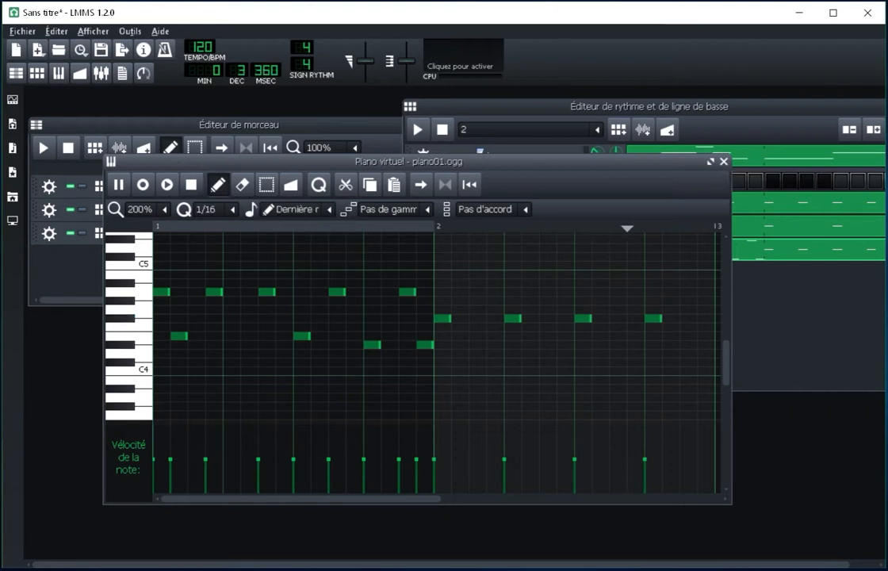
pyautogui.click(722, 162)
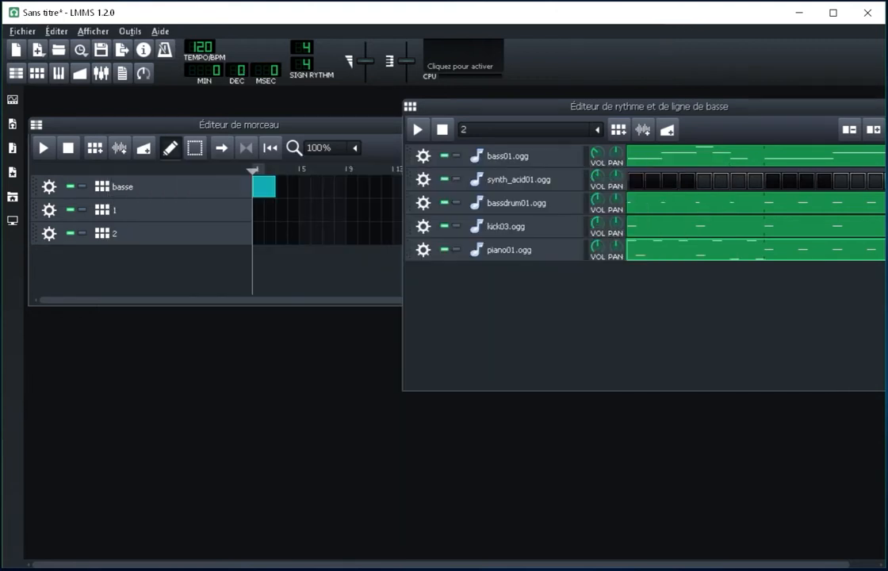
pyautogui.click(418, 129)
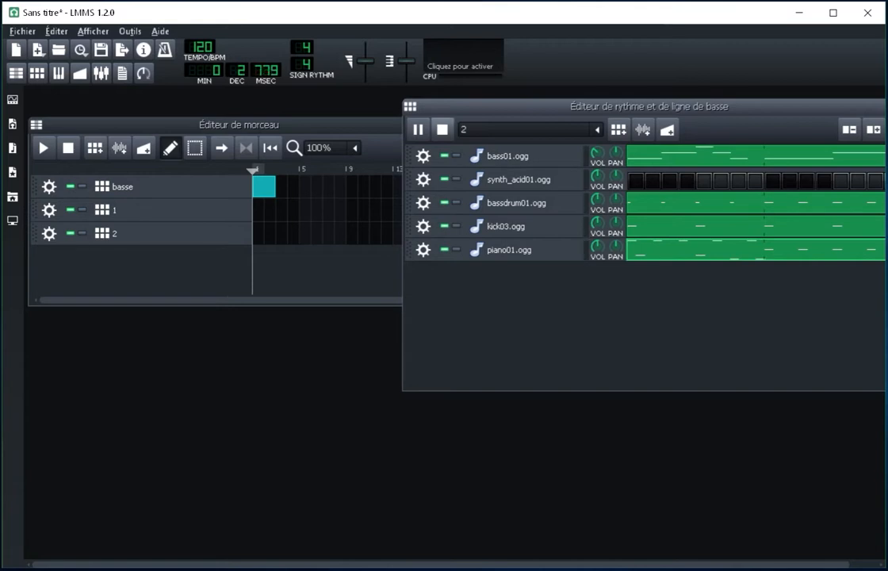
pyautogui.press('space')
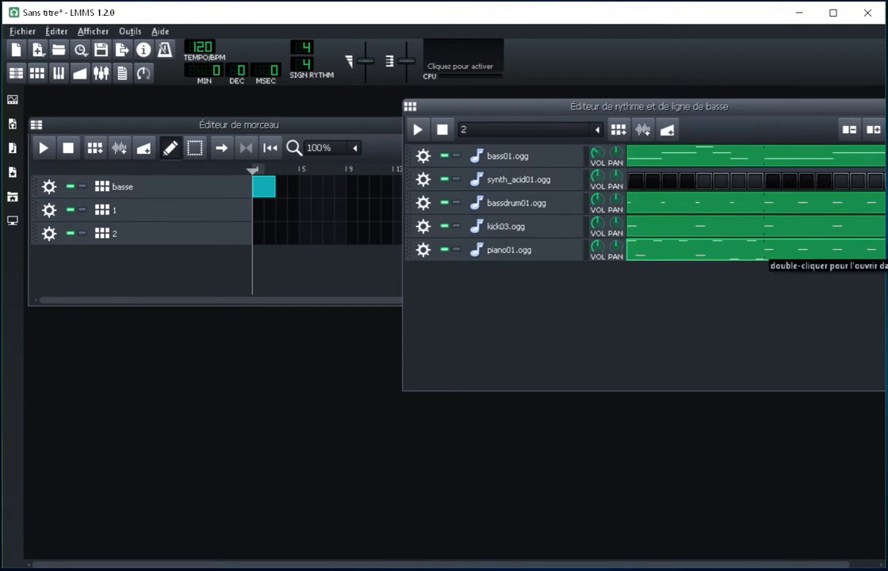
# Step: Reopen the piano01.ogg melody of pattern 2 in the piano roll and delete the four F#4 notes from bar 2
pyautogui.rightClick(631, 250)
pyautogui.click(681, 253)
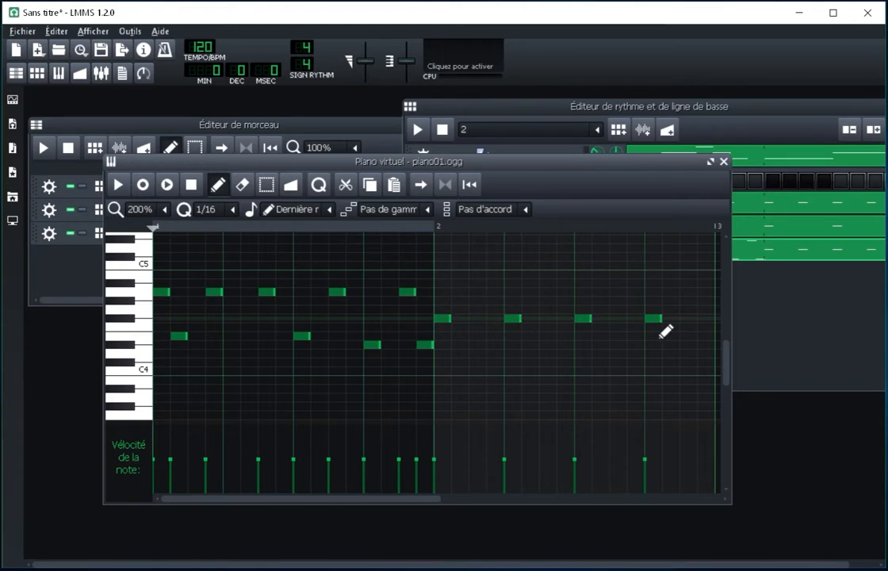
pyautogui.rightClick(662, 321)
pyautogui.rightClick(585, 319)
pyautogui.rightClick(514, 318)
pyautogui.rightClick(448, 319)
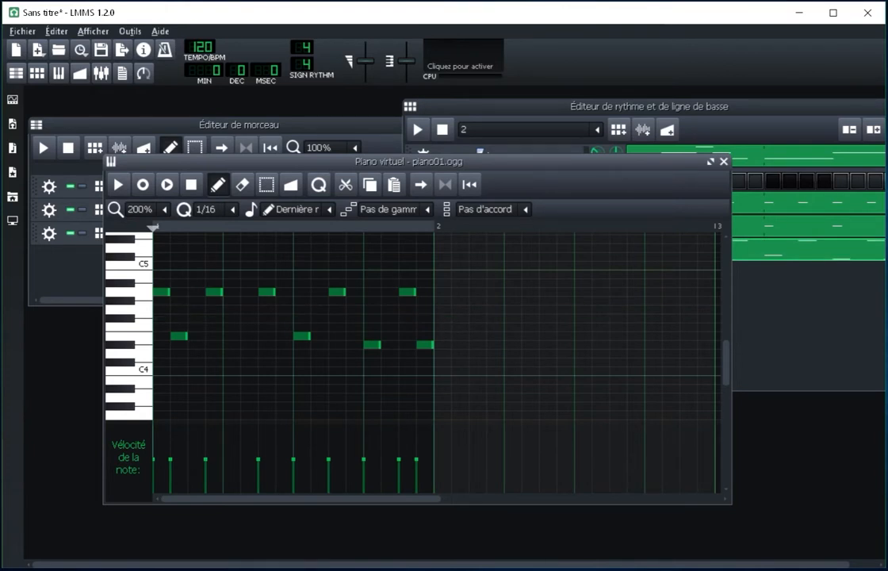
# Step: Draw four D#4 notes on the beats of bar 2 in the piano01.ogg melody, then close the piano roll
pyautogui.moveTo(469, 162); pyautogui.dragTo(386, 160)
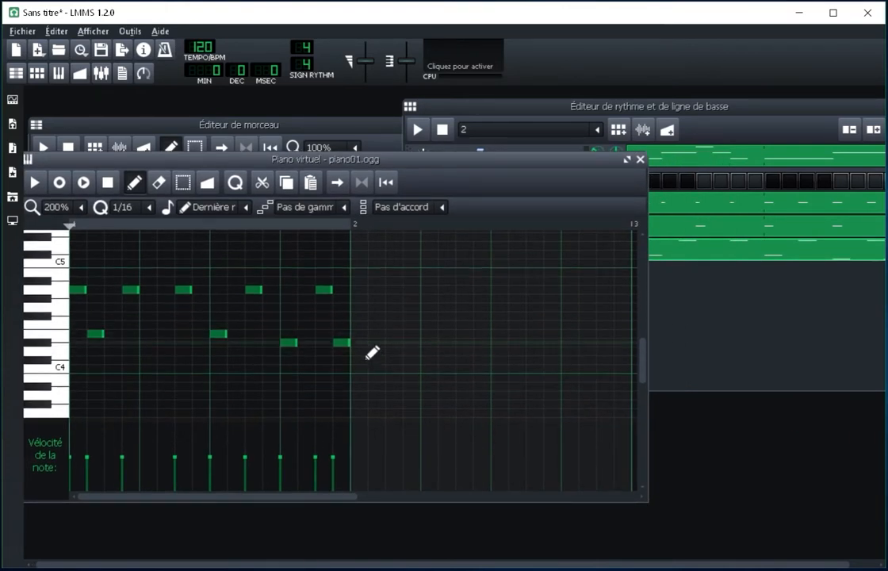
pyautogui.click(370, 357)
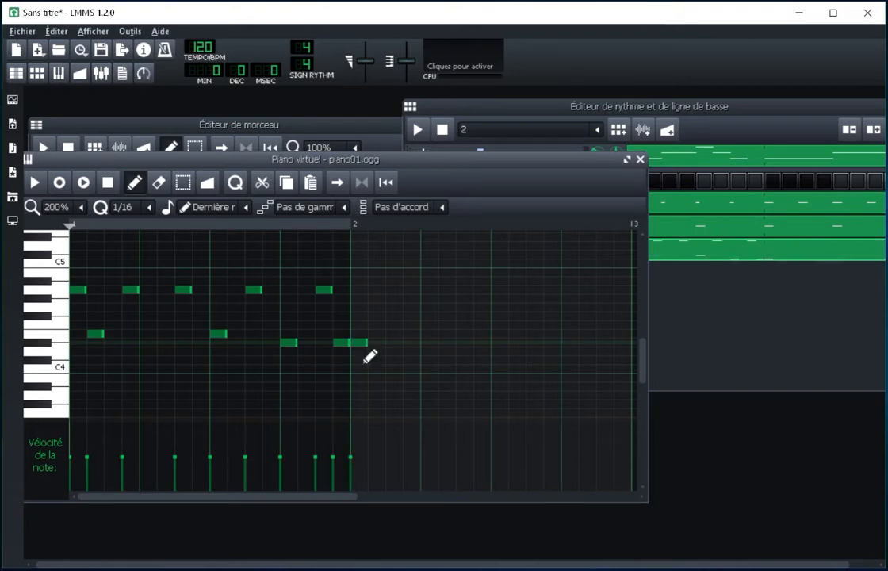
pyautogui.click(436, 355)
pyautogui.click(507, 354)
pyautogui.click(563, 355)
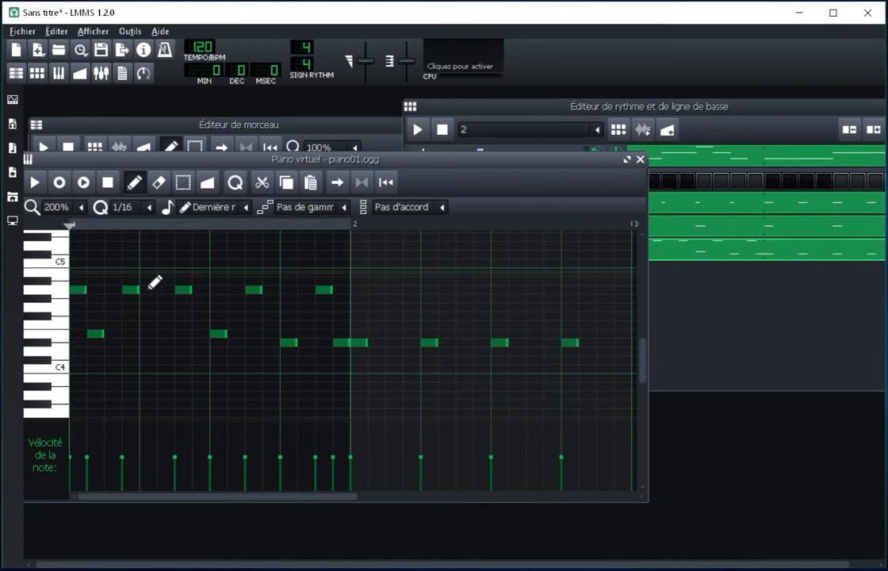
pyautogui.click(640, 159)
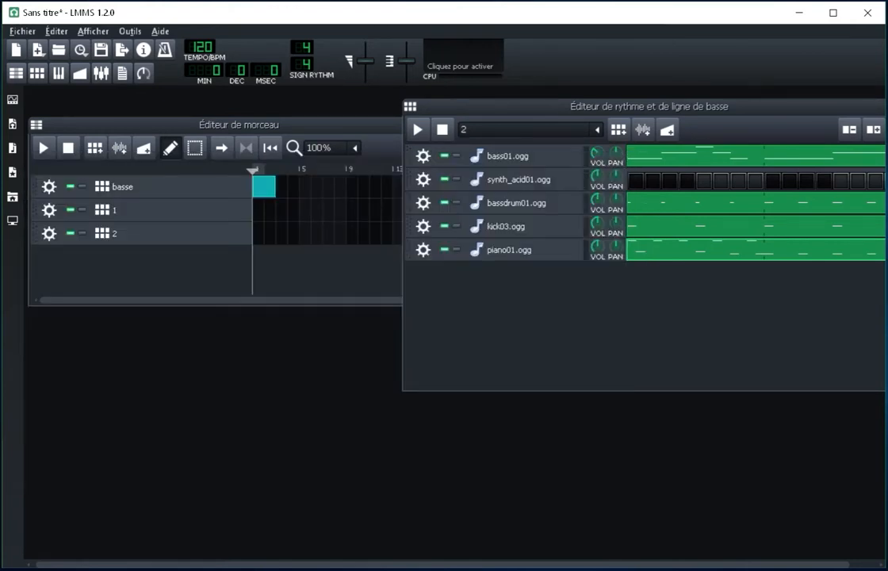
# Step: Move the beat and bassline editor clear of the song editor and compare the contents of patterns basse, 1 and 2
pyautogui.moveTo(555, 106); pyautogui.dragTo(586, 105)
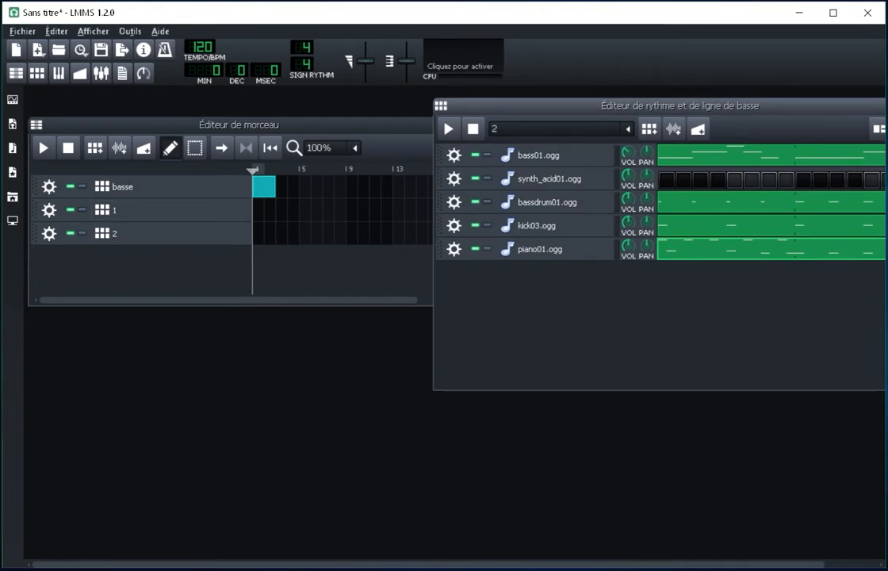
pyautogui.click(127, 210)
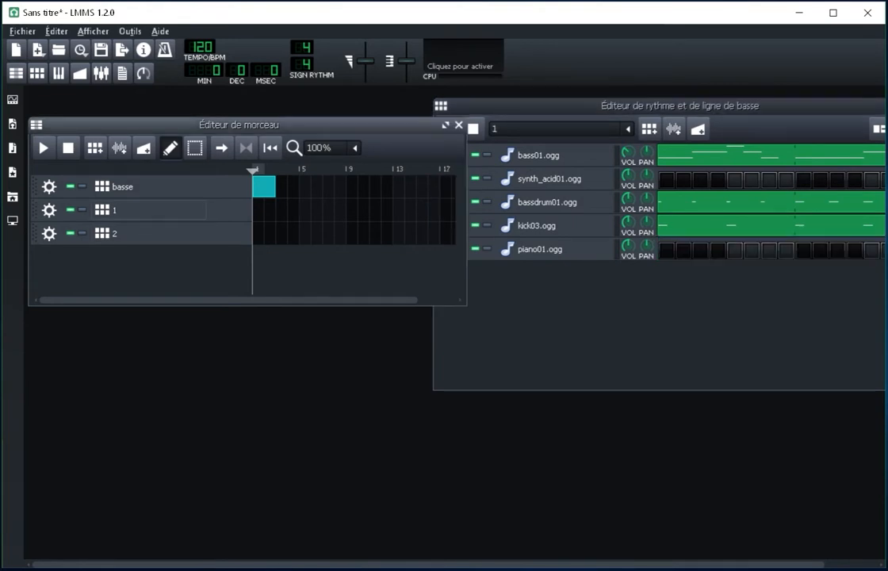
pyautogui.click(126, 187)
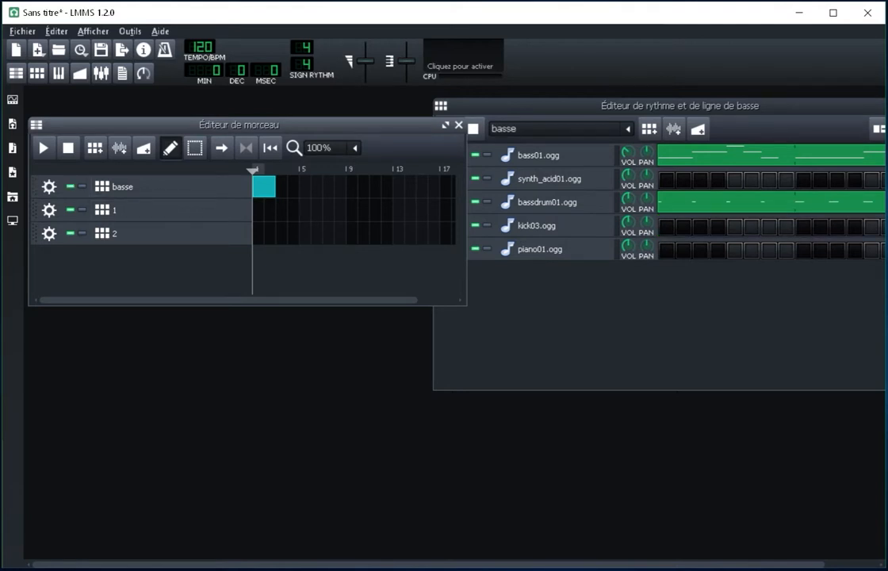
pyautogui.click(127, 210)
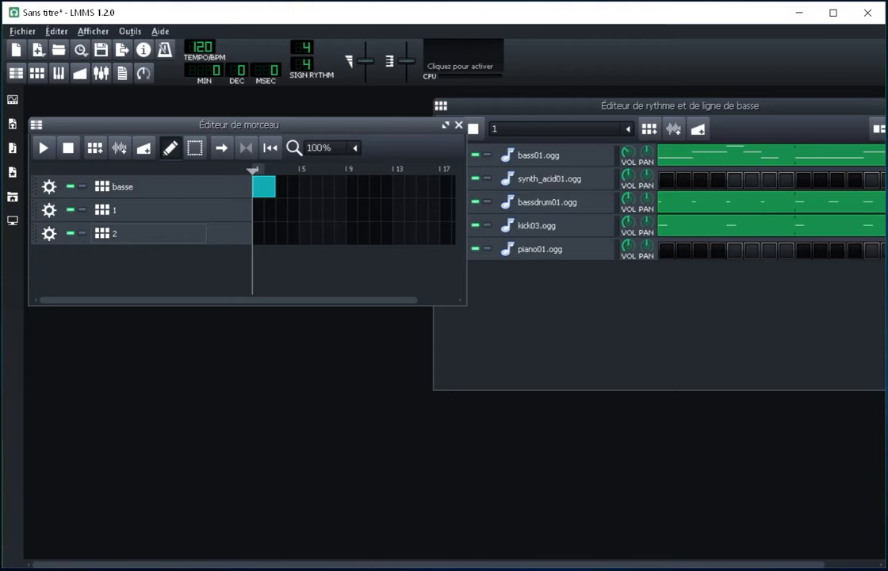
pyautogui.click(119, 233)
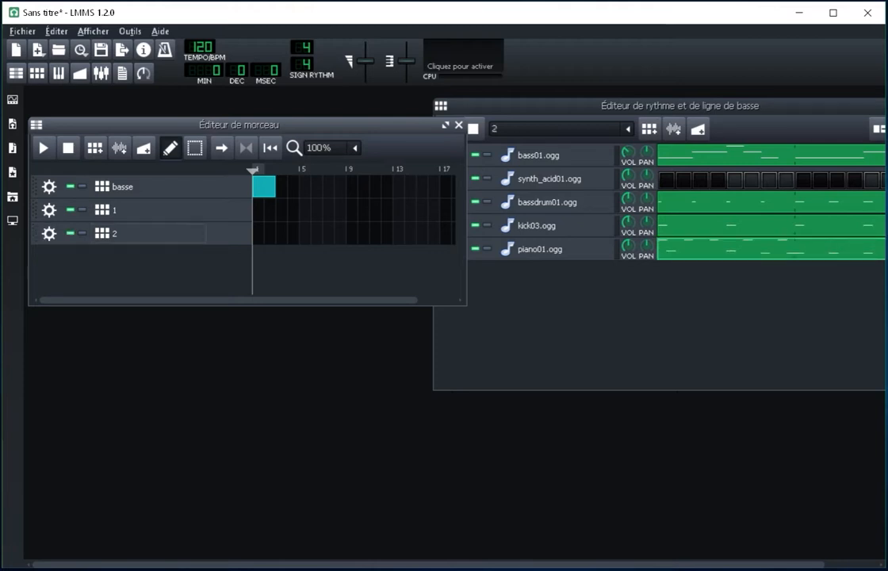
# Step: Clone track 2 in the song editor and rename the clone as 3
pyautogui.click(49, 233)
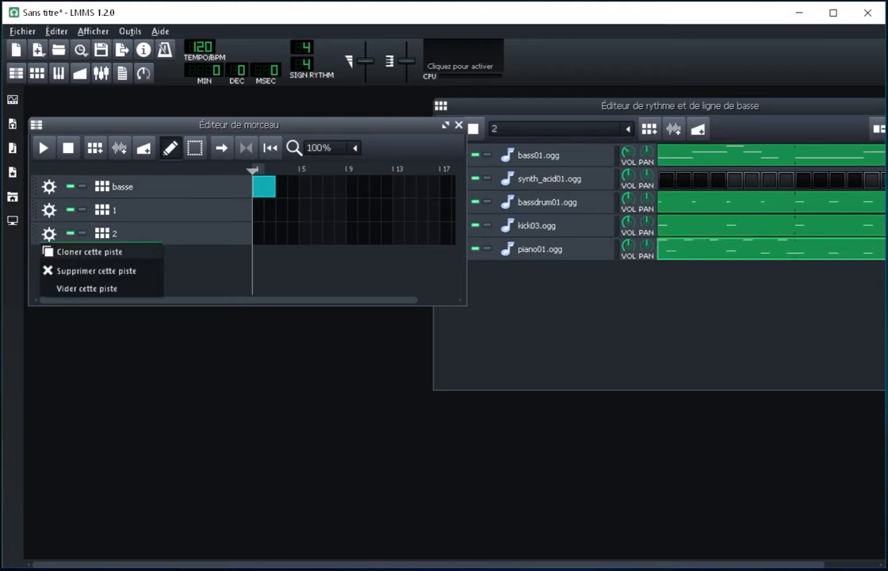
pyautogui.click(89, 252)
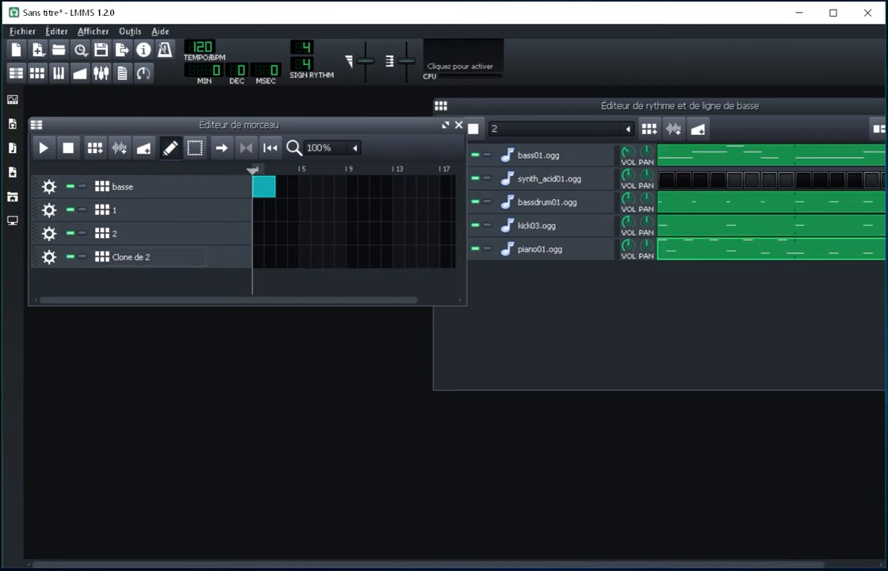
pyautogui.doubleClick(131, 257)
pyautogui.write('3')
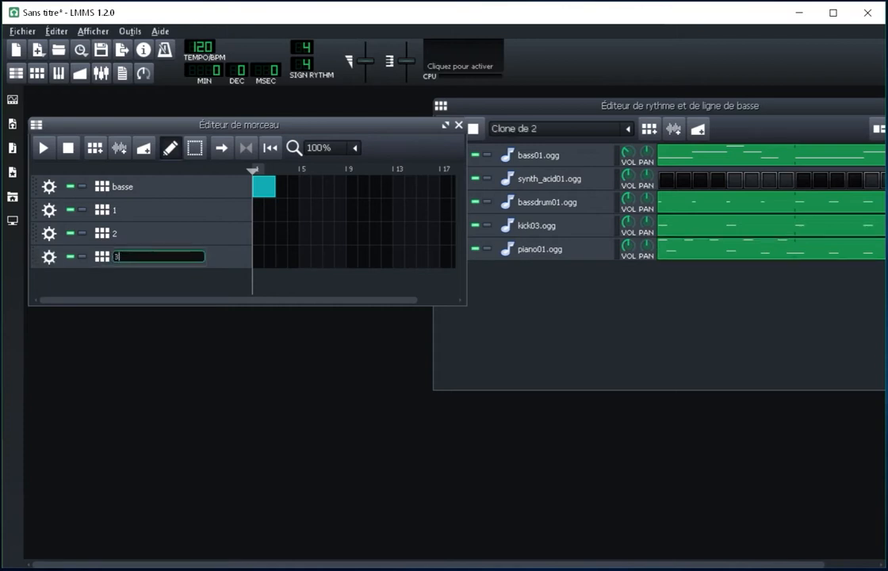
pyautogui.press('Return')
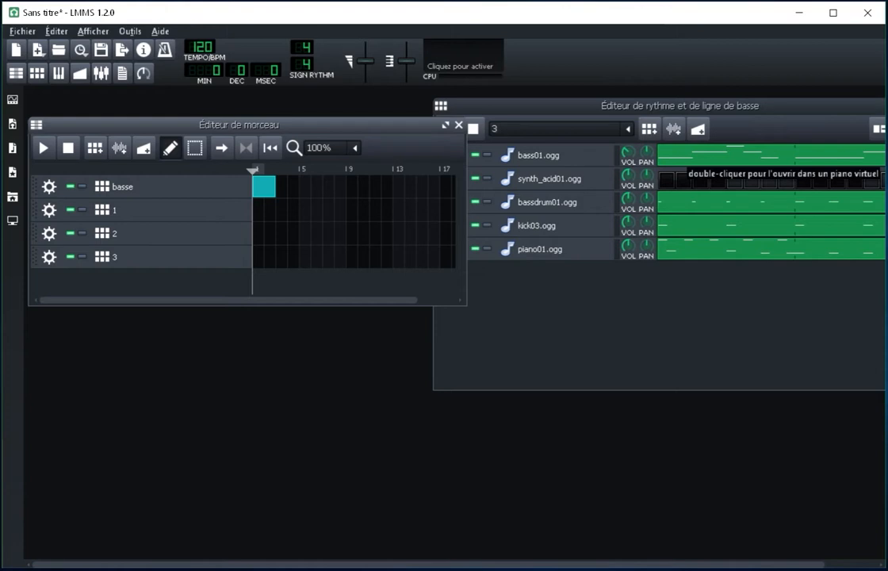
# Step: In pattern 3, copy the bass01.ogg notes and paste them into the synth_acid01.ogg track
pyautogui.rightClick(686, 156)
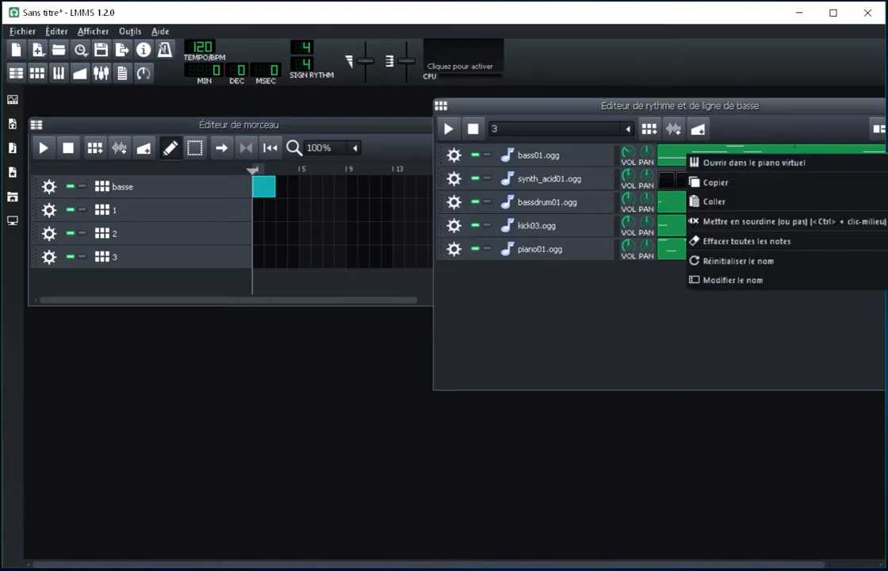
pyautogui.click(672, 157)
pyautogui.rightClick(673, 155)
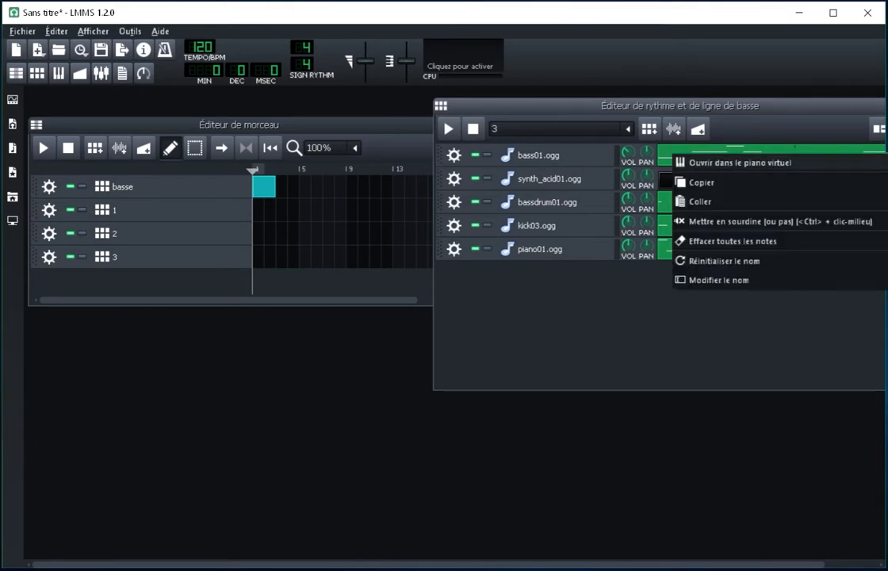
pyautogui.click(701, 182)
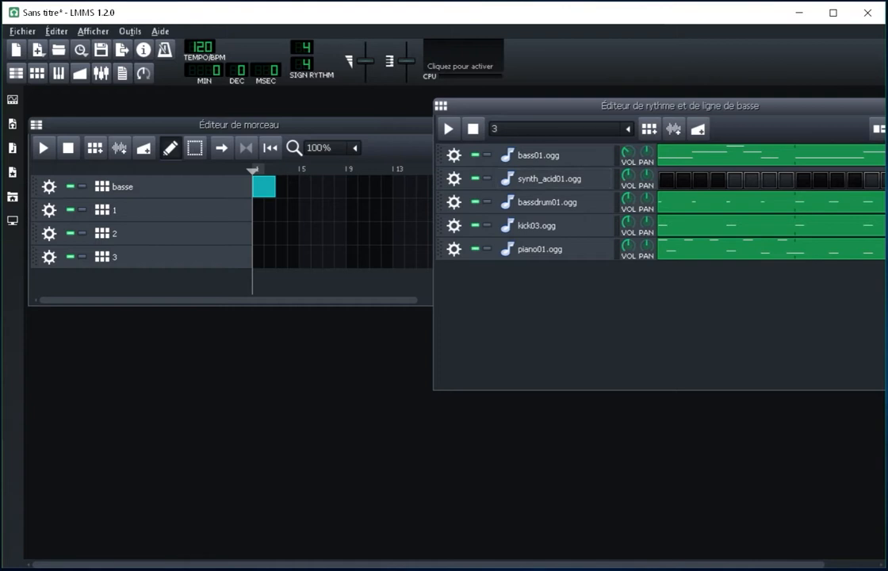
pyautogui.rightClick(660, 180)
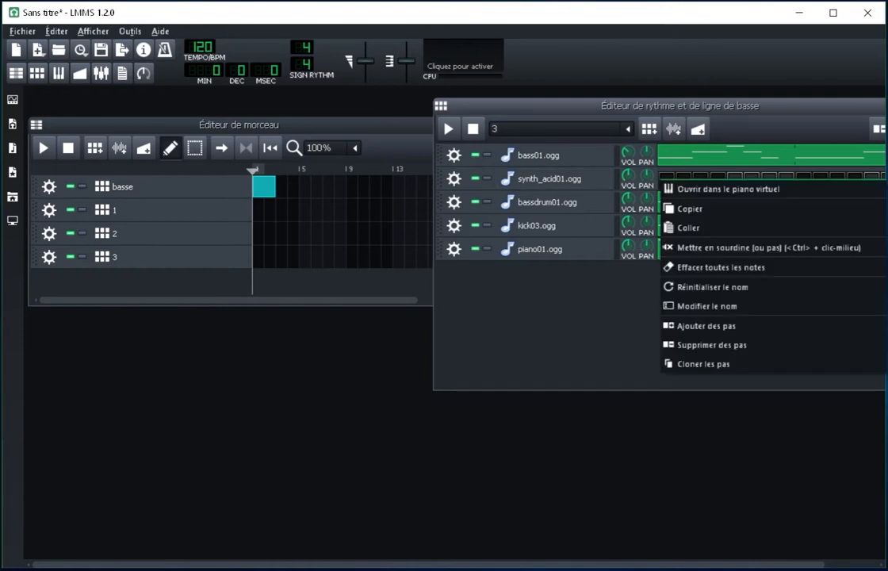
pyautogui.click(688, 227)
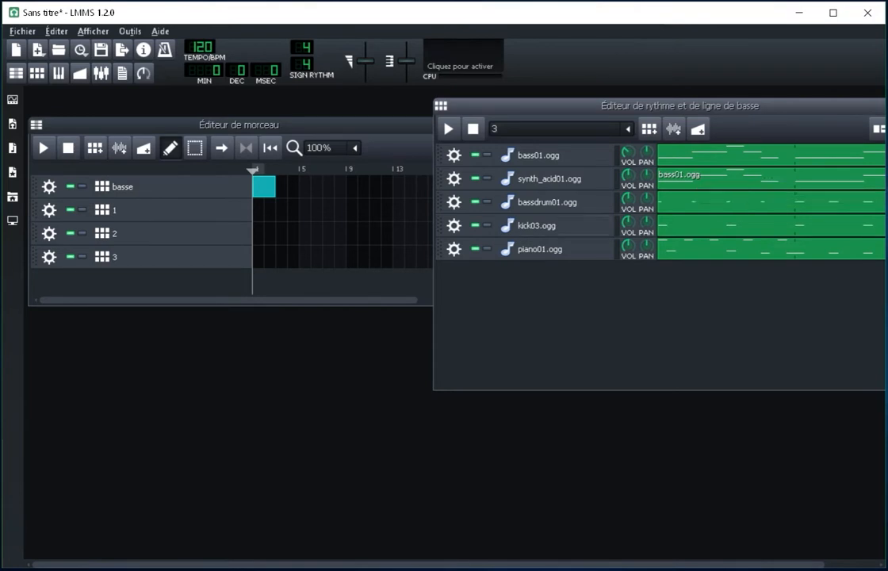
# Step: Mute the bassdrum01.ogg, kick03.ogg and piano01.ogg tracks in pattern 3
pyautogui.click(476, 202)
pyautogui.click(476, 225)
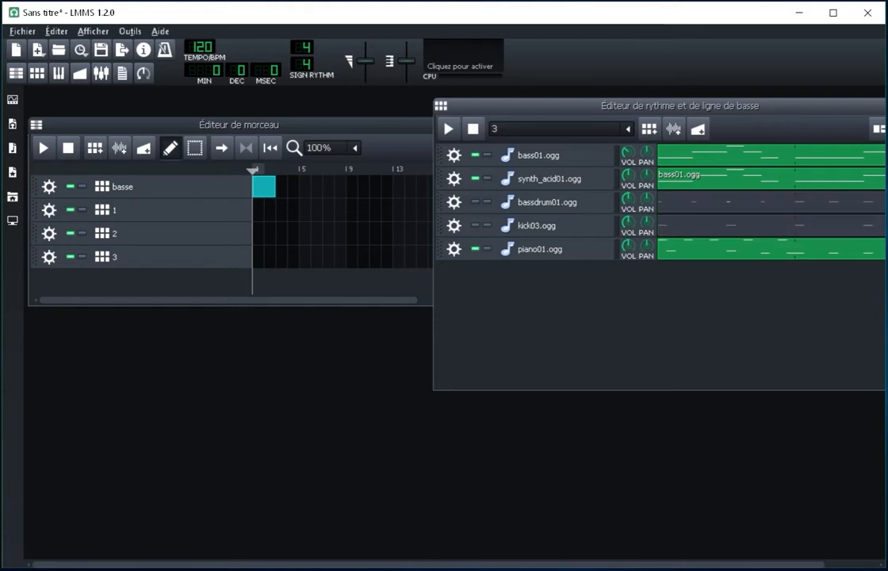
pyautogui.click(475, 249)
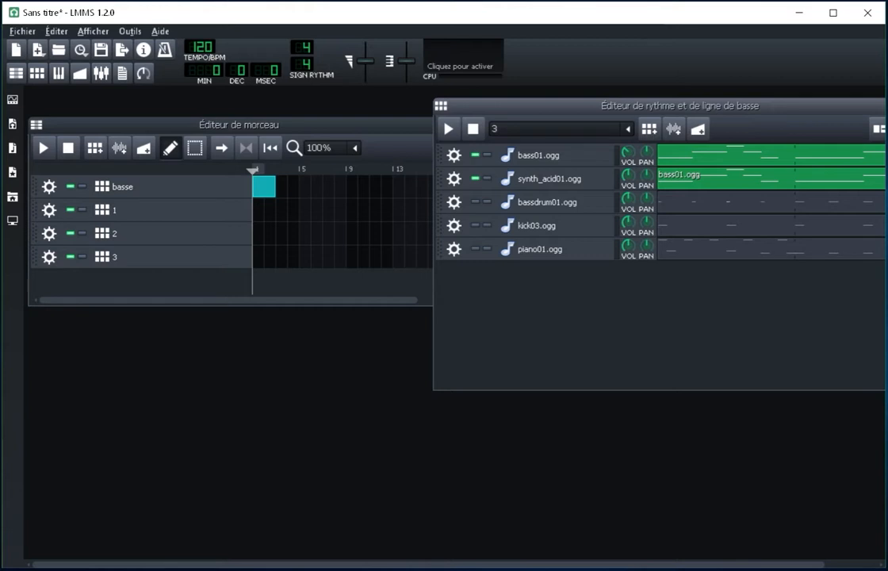
# Step: Play pattern 3 while adjusting the bass01.ogg volume, then stop playback and unmute bassdrum01.ogg
pyautogui.press('space')
pyautogui.moveTo(627, 151)
pyautogui.mouseDown()
pyautogui.moveTo(628, 190)
pyautogui.moveTo(628, 156)
pyautogui.mouseUp()
pyautogui.press('space')
pyautogui.click(475, 202)
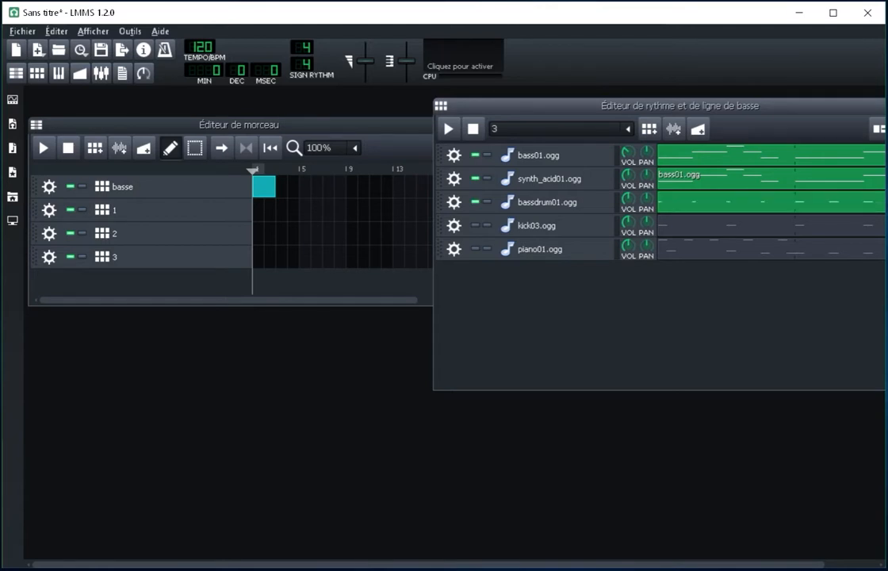
# Step: Unmute the kick03.ogg and piano01.ogg tracks in pattern 3 and shift the beat and bassline editor clear of the song editor
pyautogui.click(474, 225)
pyautogui.click(474, 249)
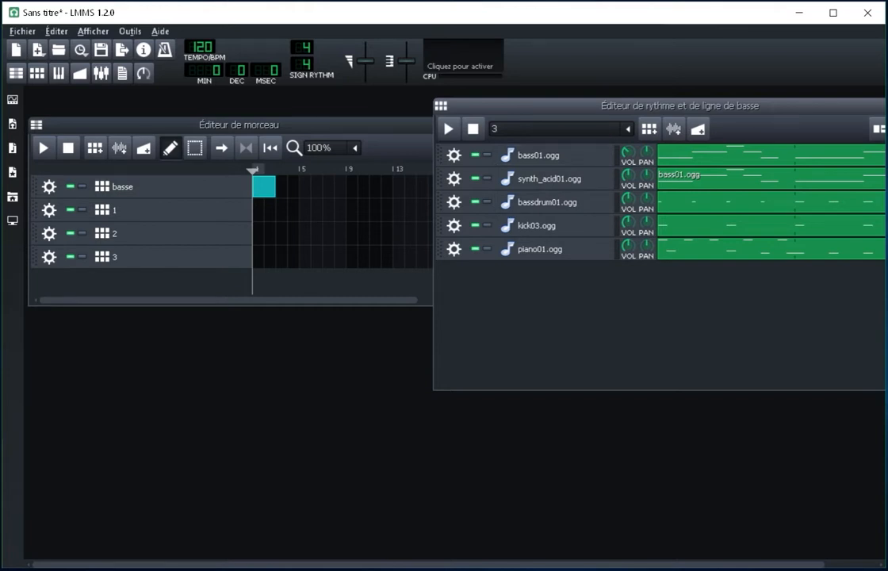
pyautogui.moveTo(679, 106); pyautogui.dragTo(705, 112)
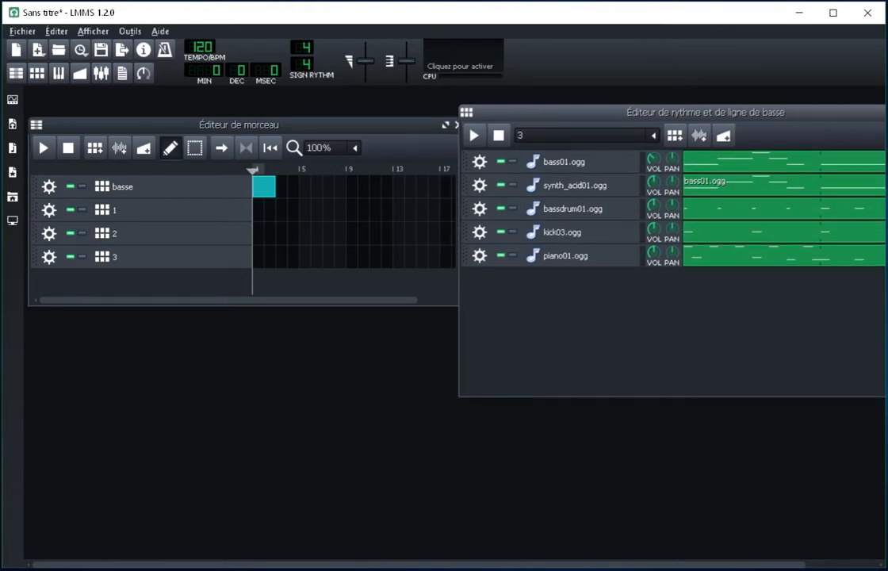
# Step: Place a block on track 1 at bar 3 of the song editor and shorten it to one bar
pyautogui.click(287, 210)
pyautogui.moveTo(297, 210); pyautogui.dragTo(287, 210)
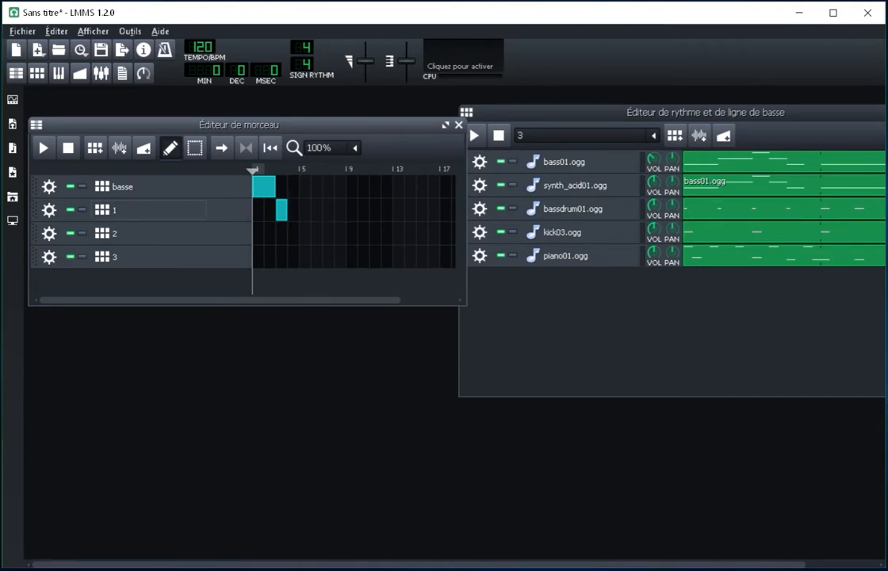
pyautogui.click(293, 233)
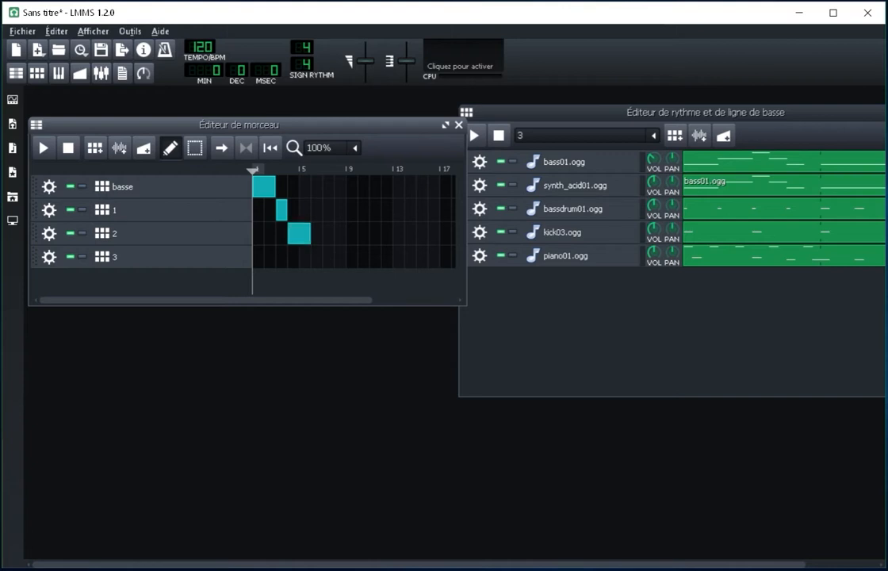
pyautogui.click(317, 233)
pyautogui.rightClick(322, 236)
pyautogui.click(368, 308)
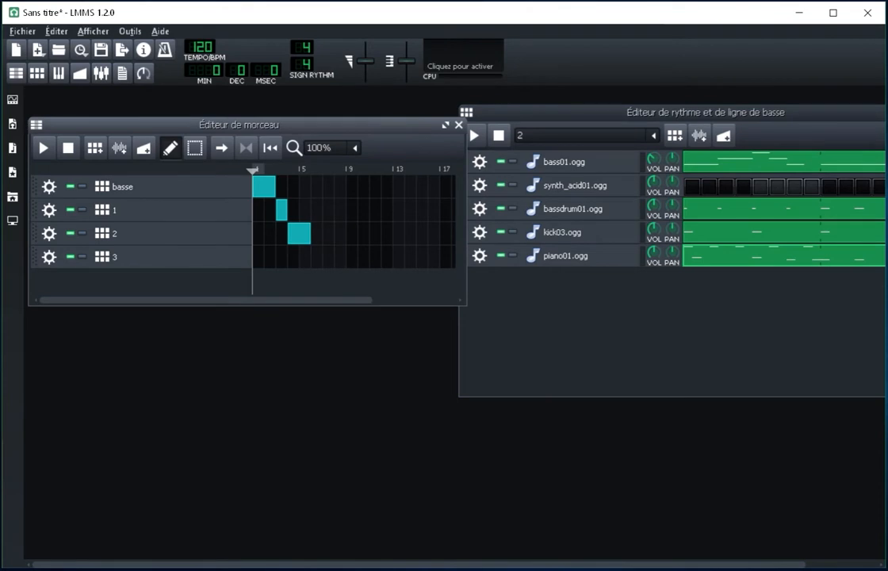
pyautogui.middleClick(299, 233)
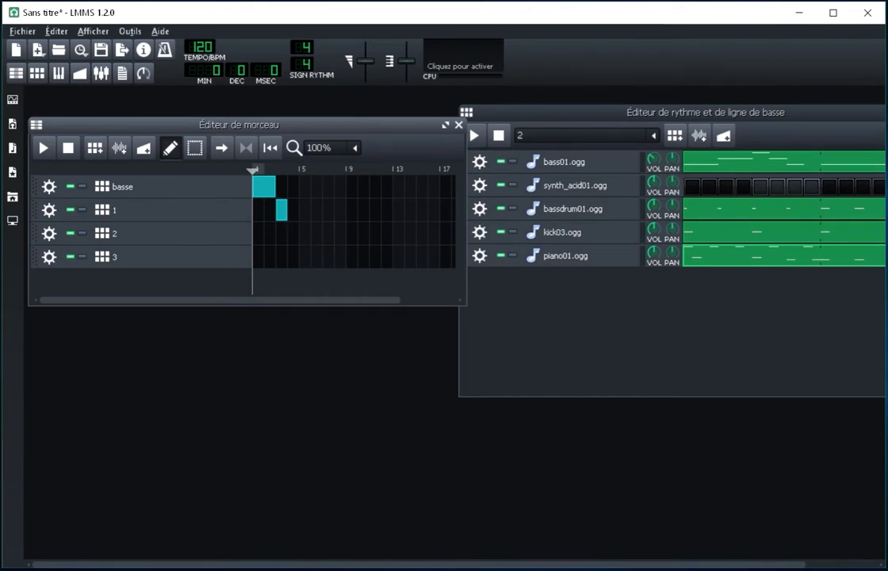
# Step: Place a block on track 2 at bar 4 of the song editor and shorten it to one bar
pyautogui.click(299, 233)
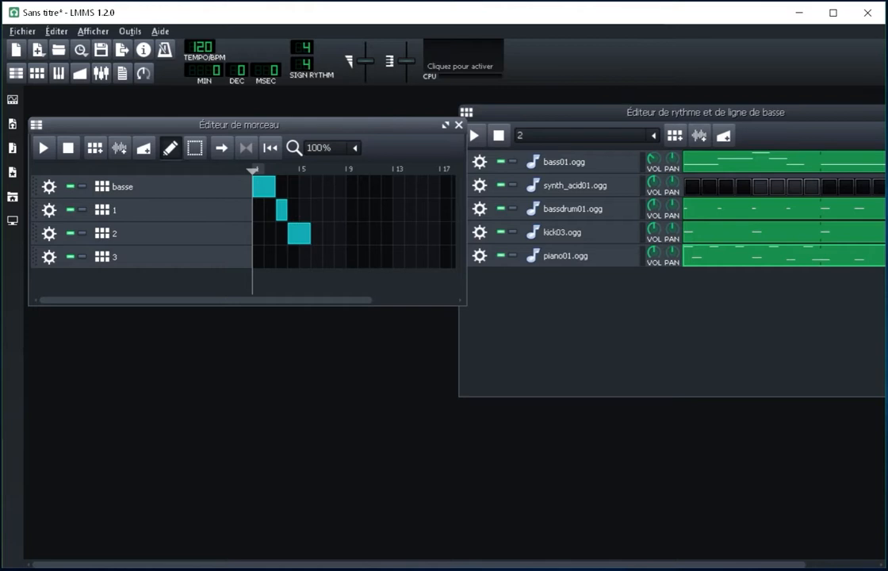
pyautogui.click(329, 147)
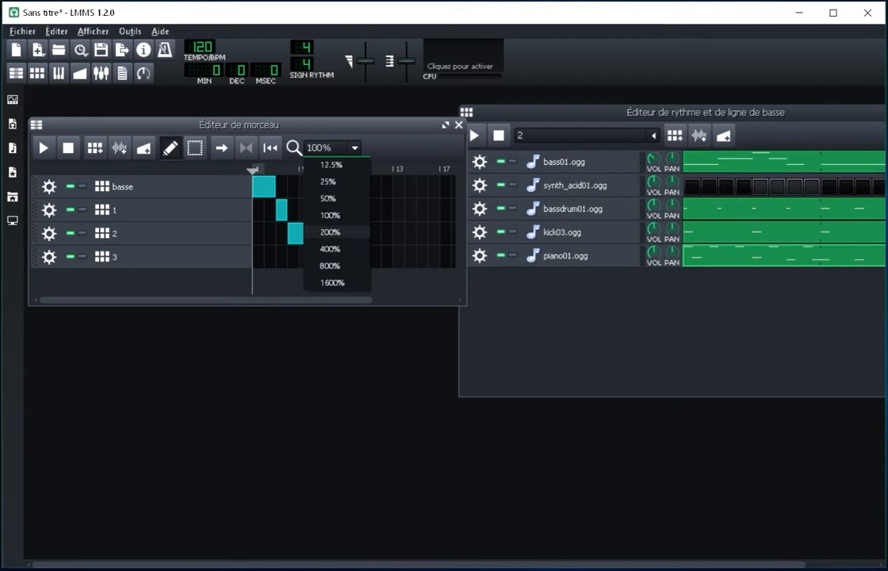
pyautogui.click(329, 231)
pyautogui.moveTo(367, 233); pyautogui.dragTo(345, 233)
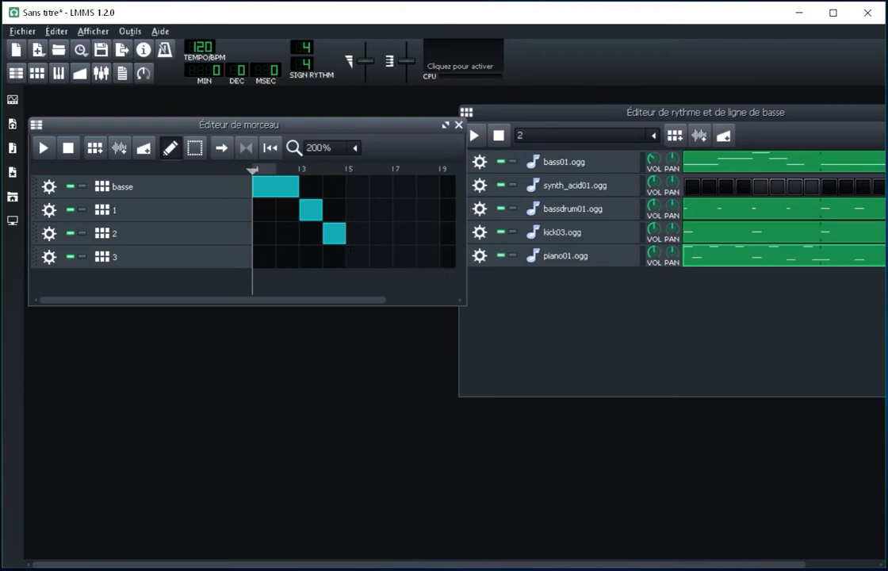
# Step: Enlarge the song editor window and add a one-bar block on the basse track at bar 5
pyautogui.moveTo(247, 305); pyautogui.dragTo(247, 418)
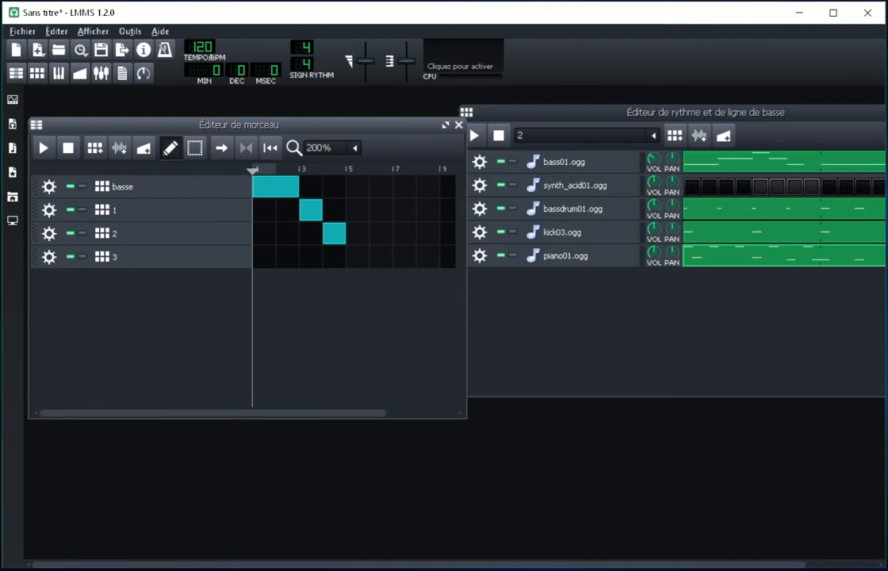
pyautogui.moveTo(466, 269); pyautogui.dragTo(570, 270)
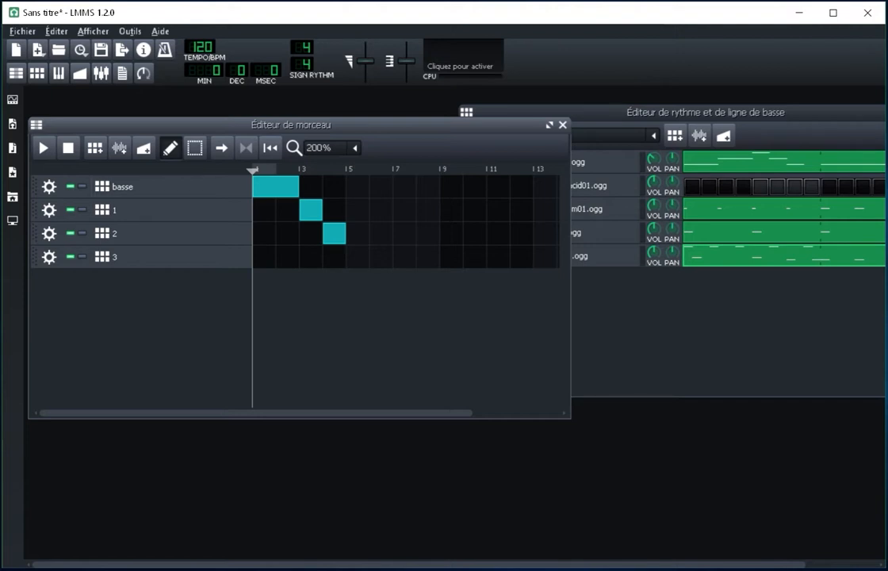
pyautogui.click(358, 186)
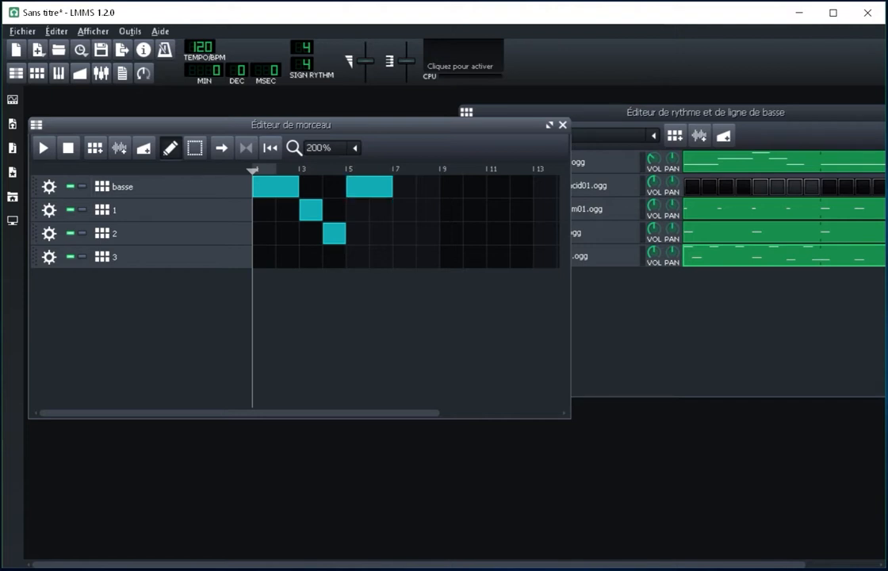
pyautogui.moveTo(391, 186); pyautogui.dragTo(368, 186)
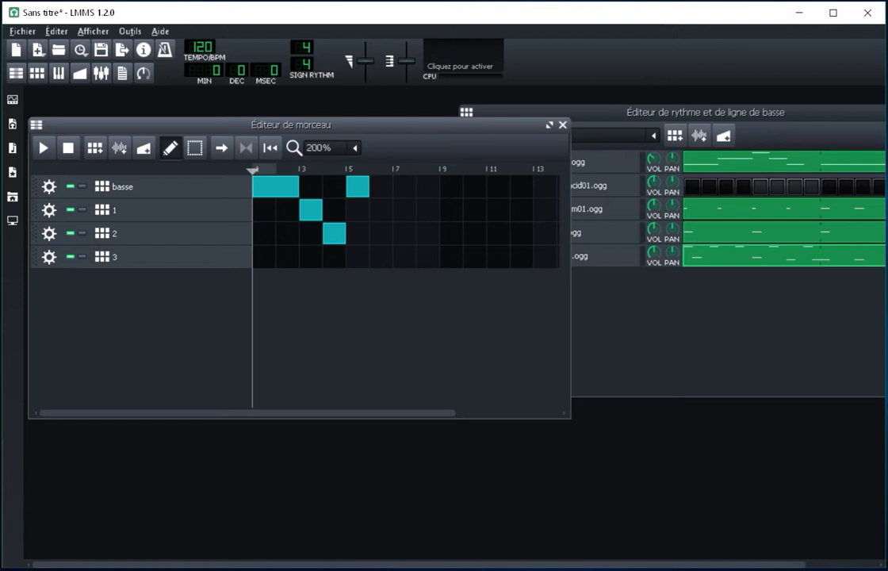
# Step: Place a block on track 3 at bar 7, extend it to three bars, and play the song
pyautogui.click(405, 257)
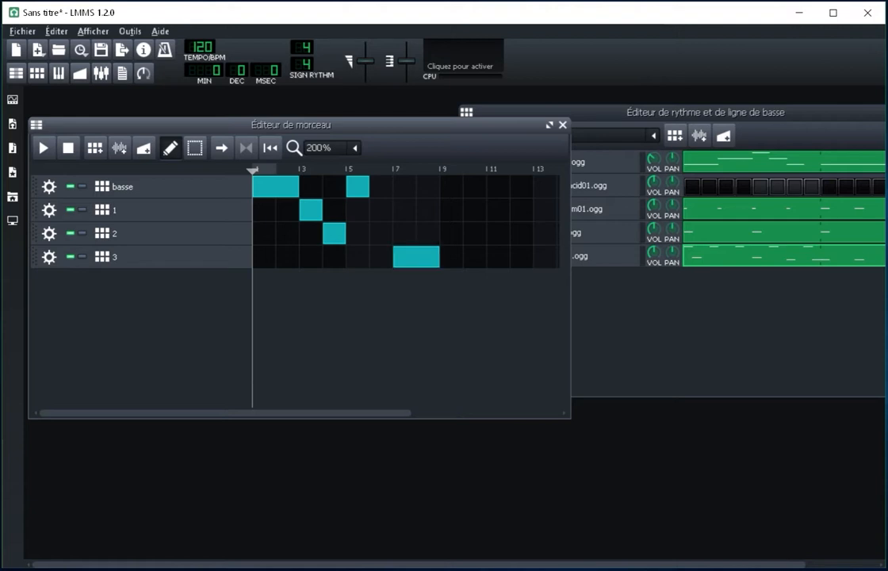
pyautogui.moveTo(437, 256); pyautogui.dragTo(462, 257)
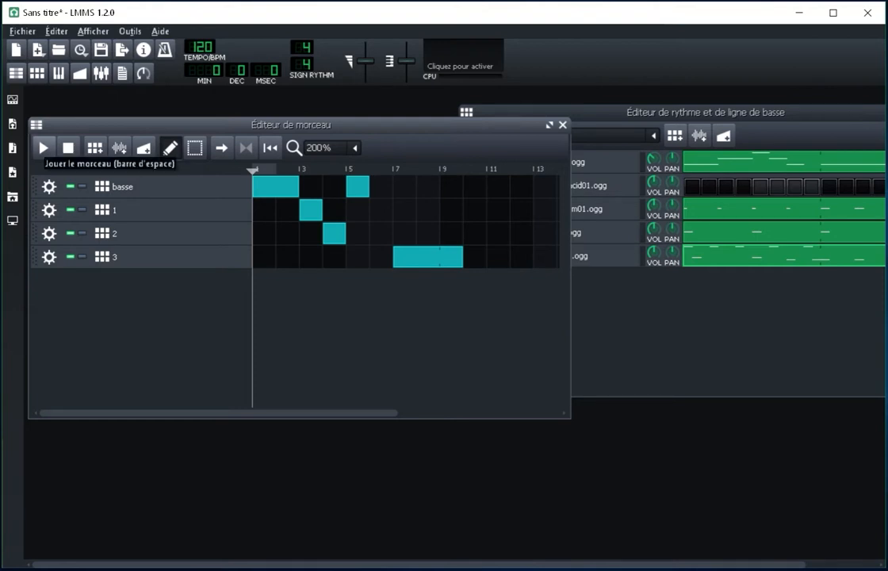
pyautogui.click(43, 147)
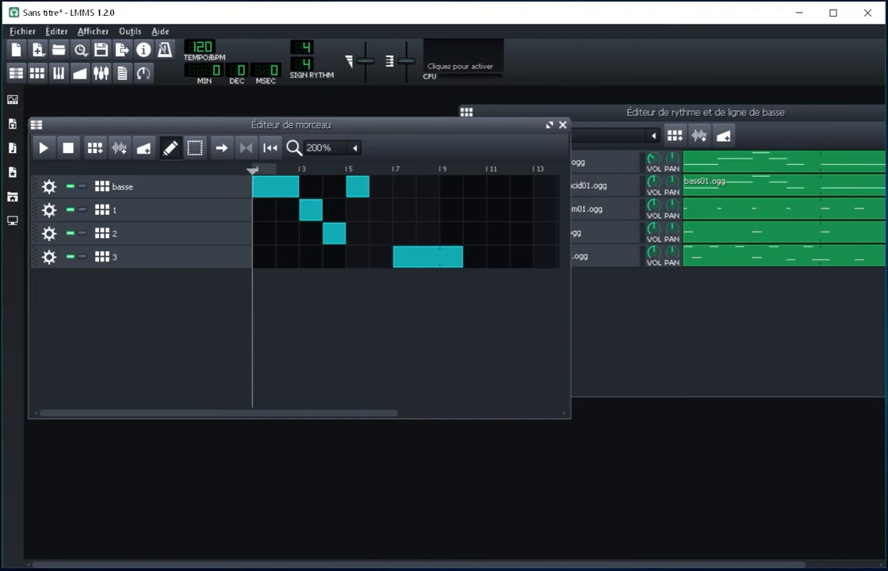
# Step: Add a one-bar block on the basse track at bar 10 and reposition the song editor window slightly
pyautogui.click(474, 187)
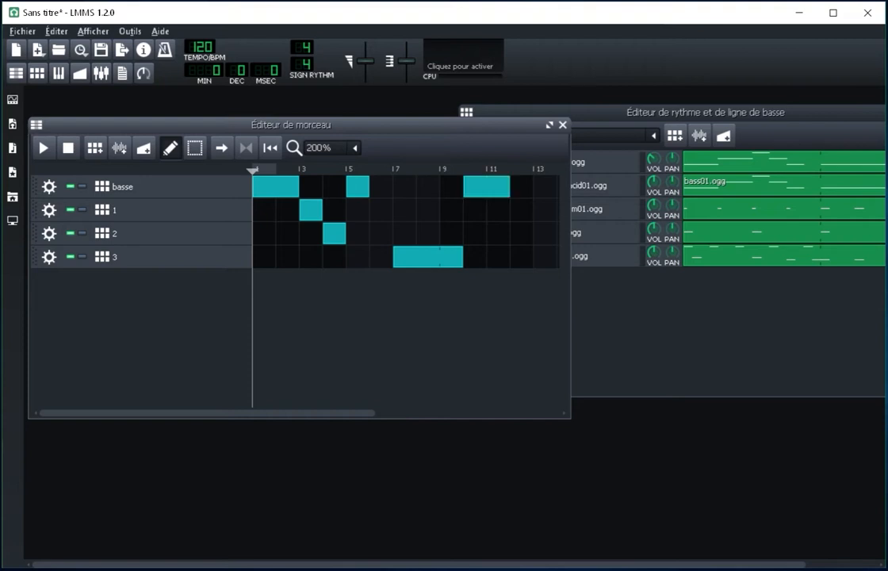
pyautogui.moveTo(508, 187); pyautogui.dragTo(485, 187)
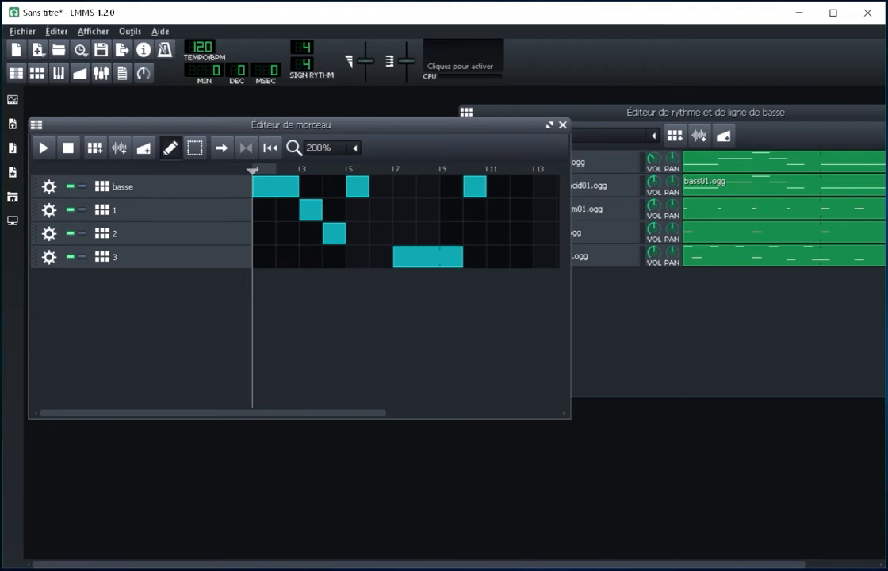
pyautogui.moveTo(291, 125); pyautogui.dragTo(299, 122)
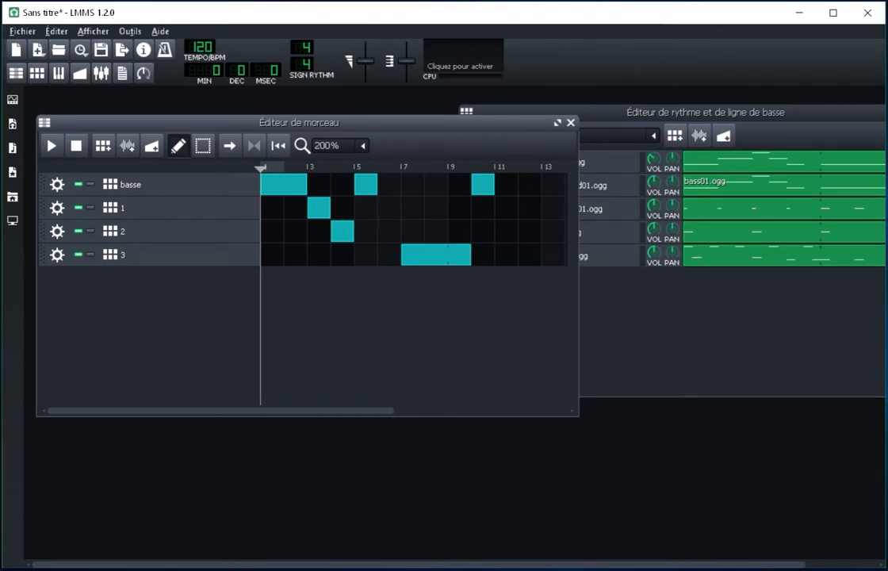
# Step: Start saving the project under a new name in the "NOM prenom term" folder on the Desktop
pyautogui.click(22, 32)
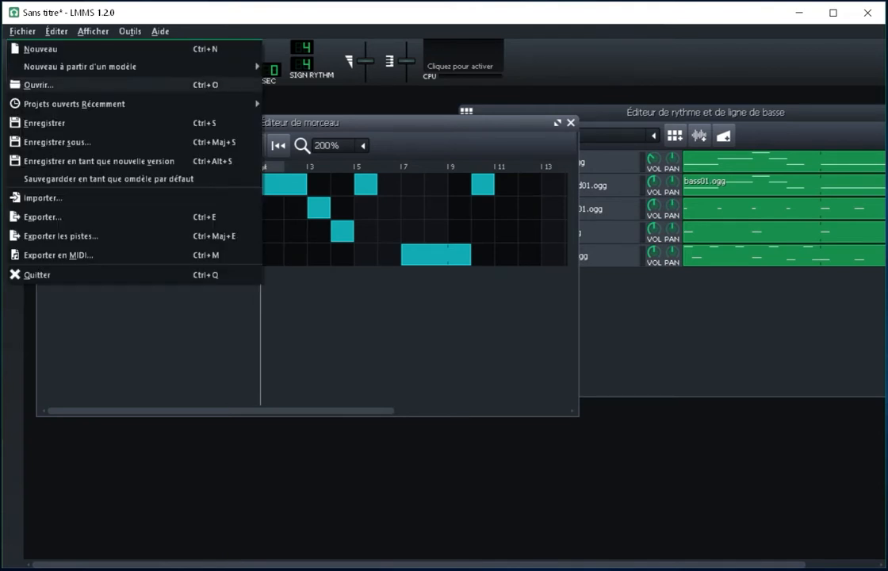
pyautogui.click(57, 142)
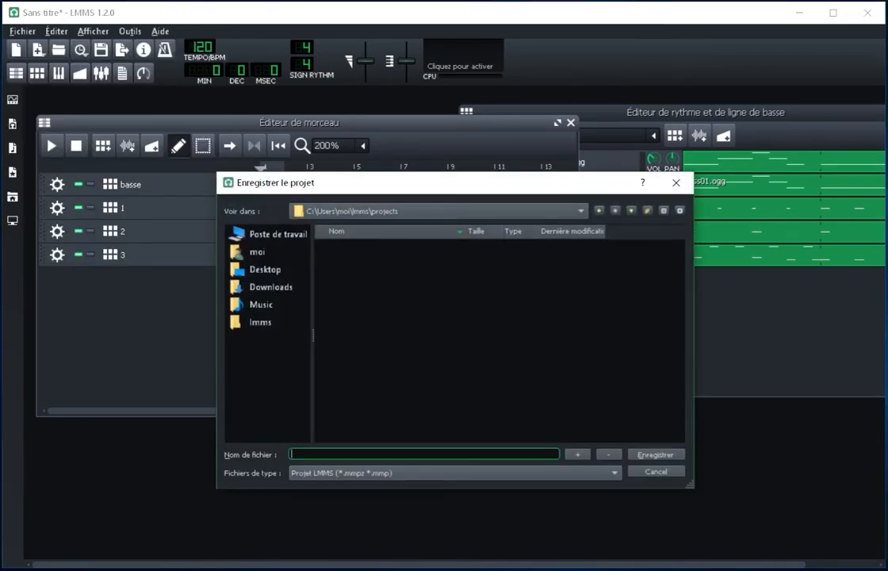
pyautogui.moveTo(355, 182); pyautogui.dragTo(319, 115)
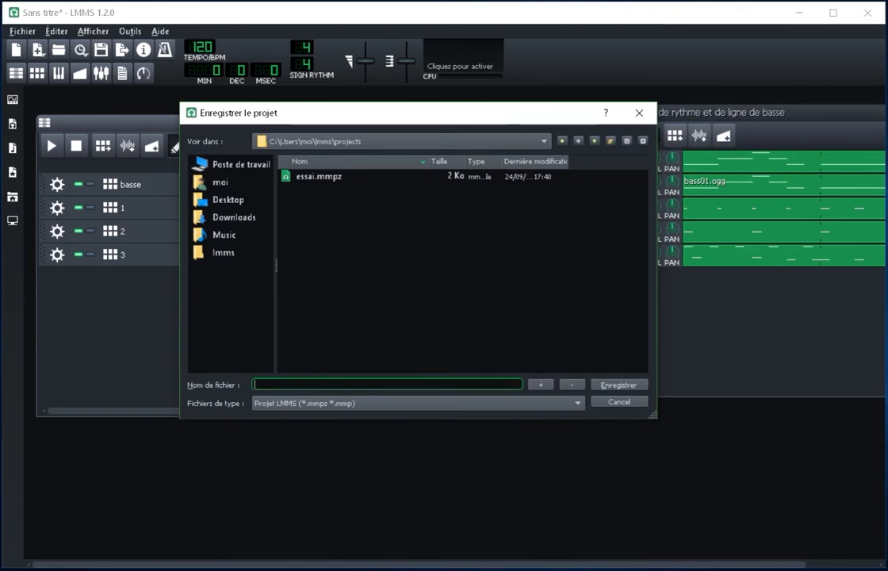
pyautogui.click(228, 200)
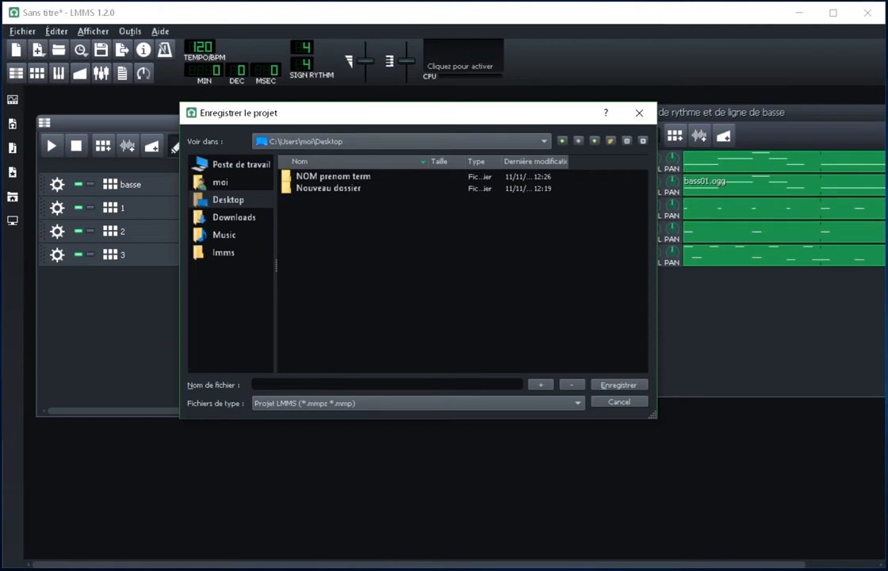
pyautogui.doubleClick(332, 177)
pyautogui.click(341, 384)
pyautogui.write('projet')
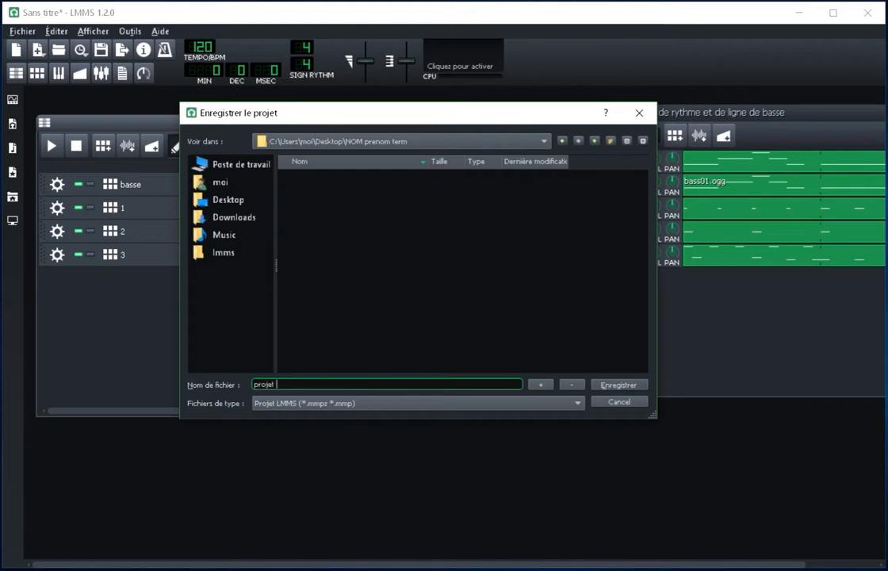
pyautogui.press('BackSpace')
pyautogui.press('BackSpace')
pyautogui.press('BackSpace')
pyautogui.press('BackSpace')
pyautogui.press('BackSpace')
pyautogui.press('BackSpace')
# Step: Name the project file "mon projet" followed by the student's surname and save it
pyautogui.write('mon projet Dupont')
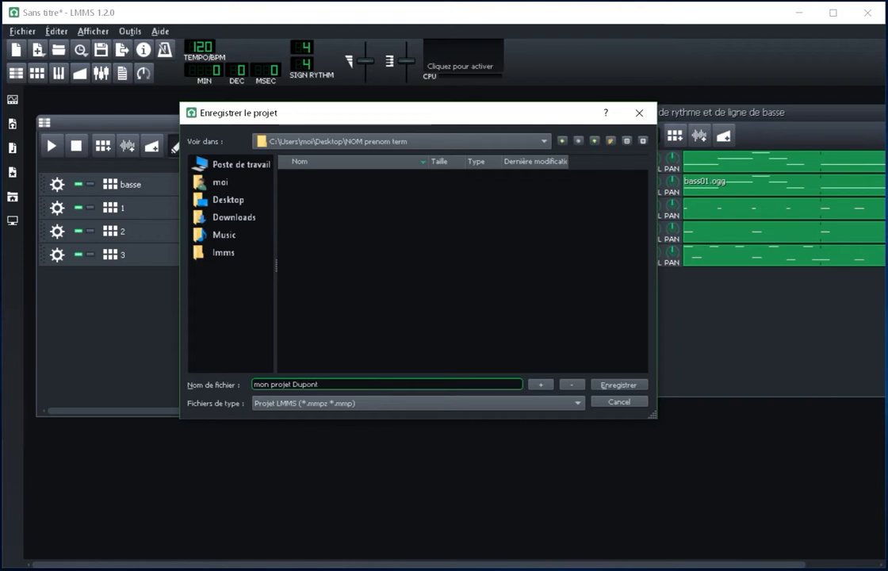
pyautogui.press('Return')
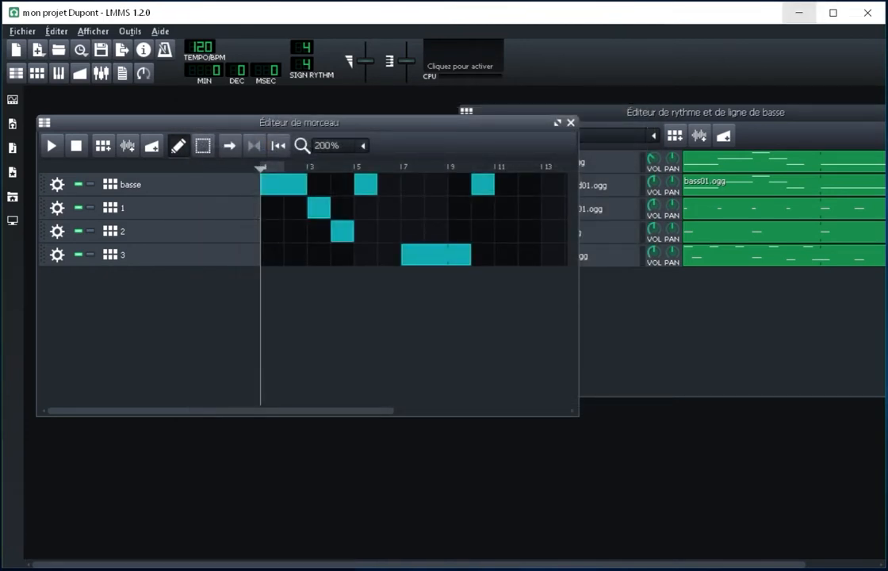
# Step: Switch to the Windows desktop, check the saved project file in the "NOM prenom term" folder, and close the folder
pyautogui.click(799, 12)
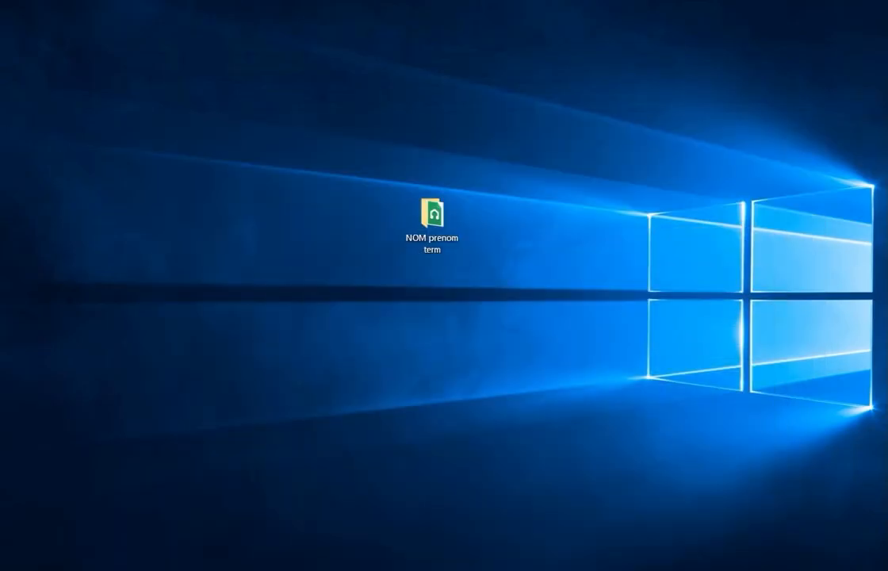
pyautogui.doubleClick(432, 225)
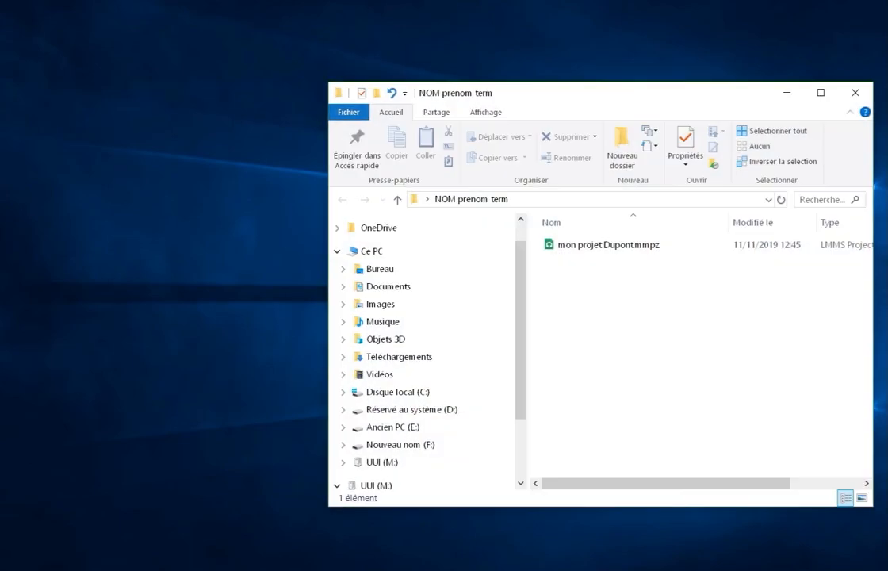
pyautogui.moveTo(646, 101); pyautogui.dragTo(449, 71)
pyautogui.click(663, 61)
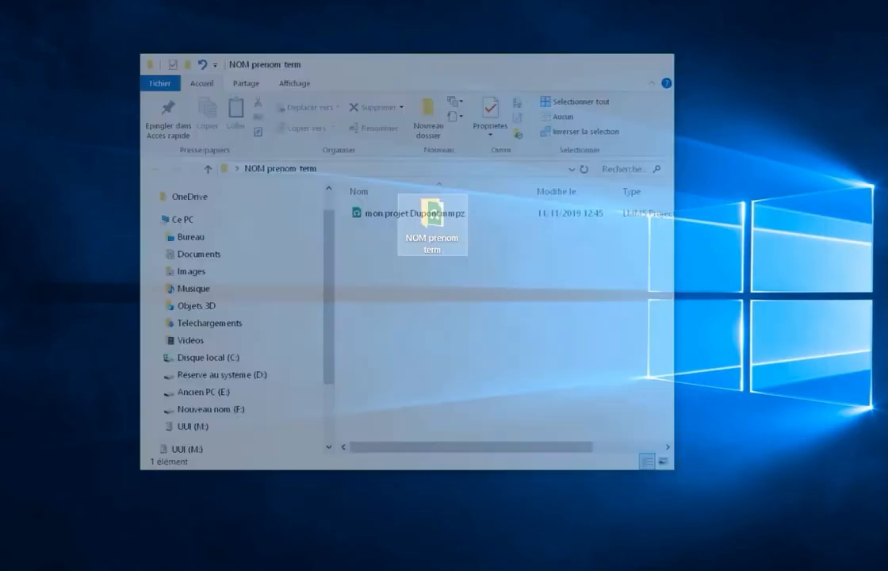
pyautogui.doubleClick(432, 218)
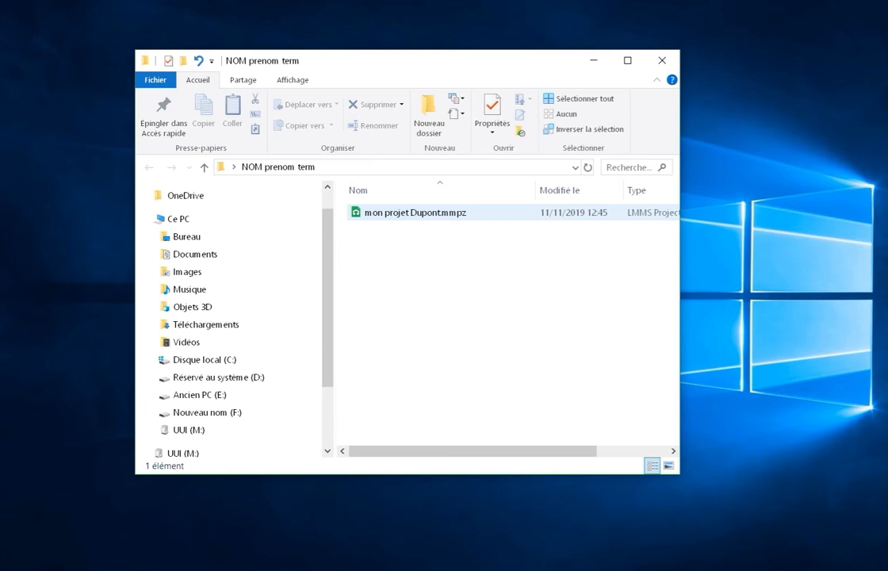
pyautogui.click(662, 61)
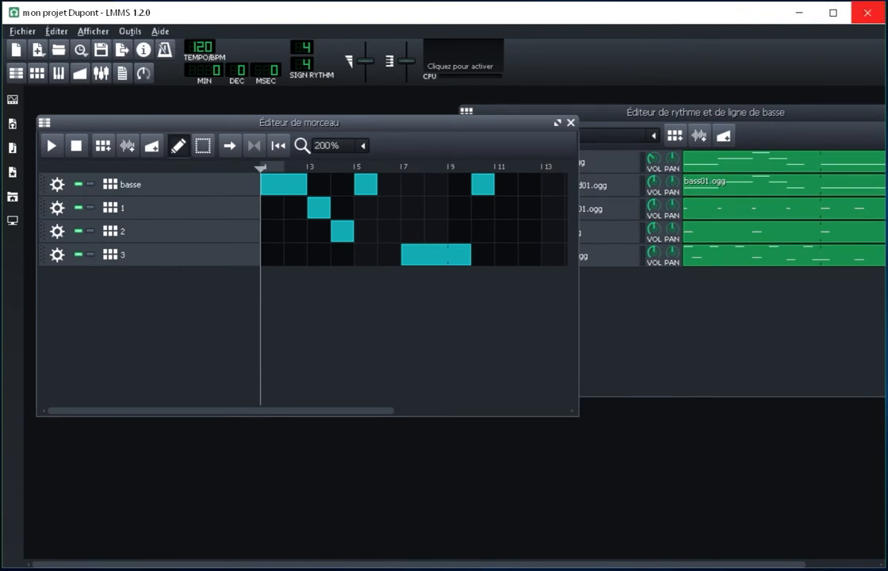
pyautogui.click(22, 31)
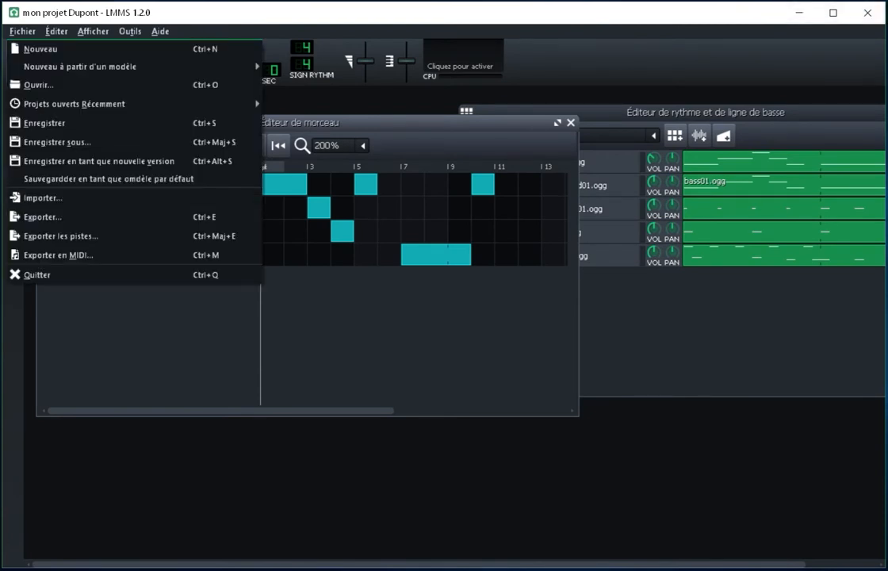
pyautogui.click(22, 32)
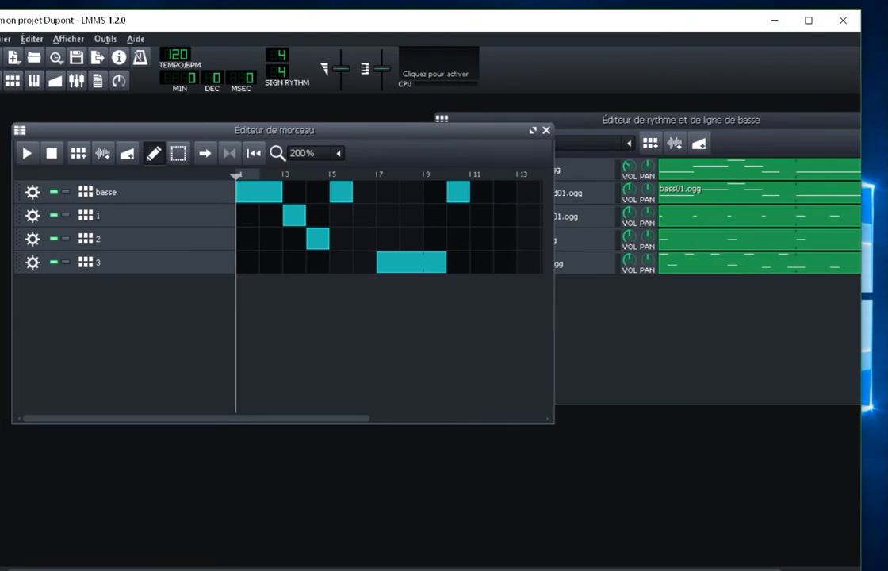
pyautogui.moveTo(232, 28); pyautogui.dragTo(272, 26)
pyautogui.click(37, 38)
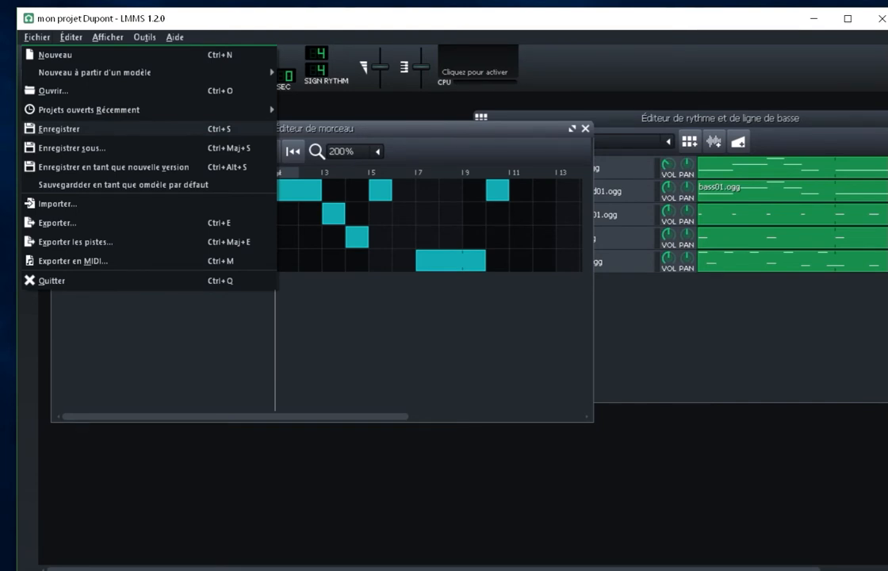
pyautogui.press('Escape')
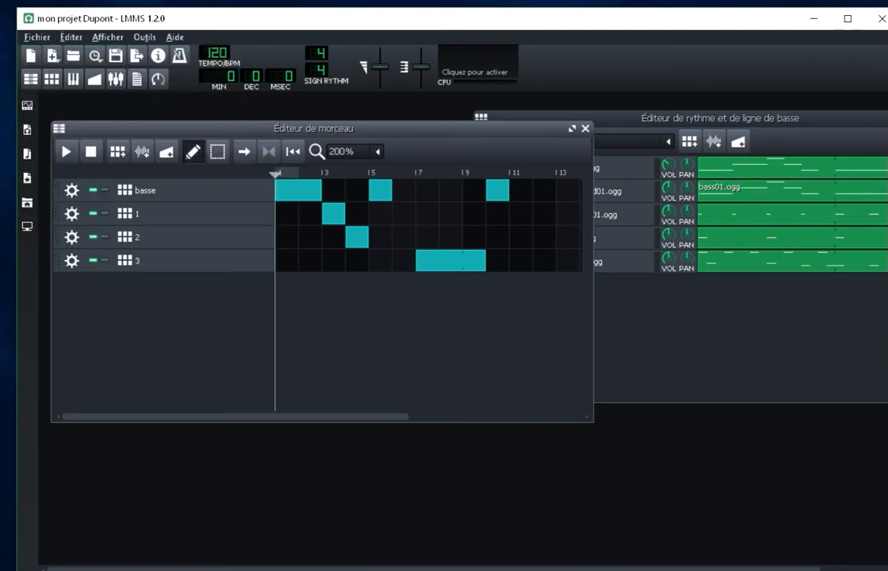
# Step: Close LMMS and reopen the saved project file from the "NOM prenom term" folder on the Desktop
pyautogui.moveTo(659, 26); pyautogui.dragTo(642, 26)
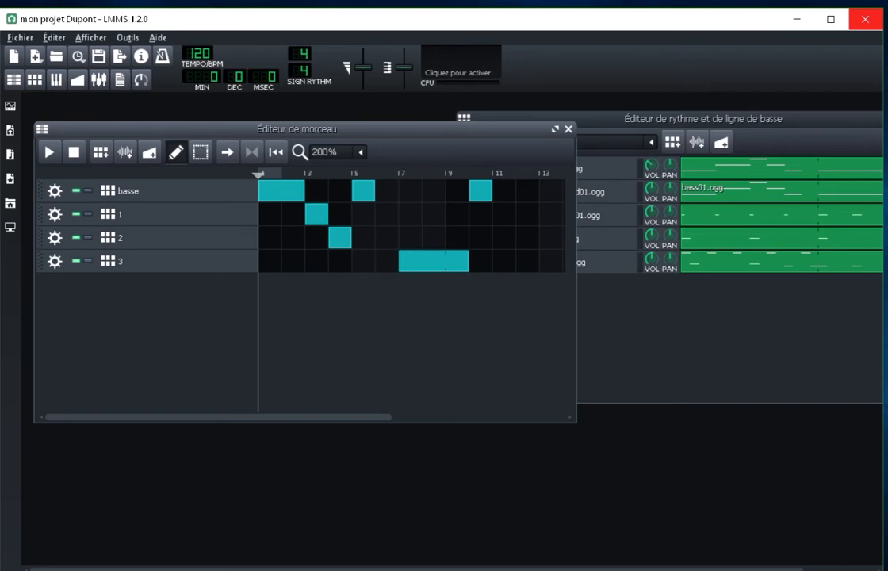
pyautogui.click(865, 18)
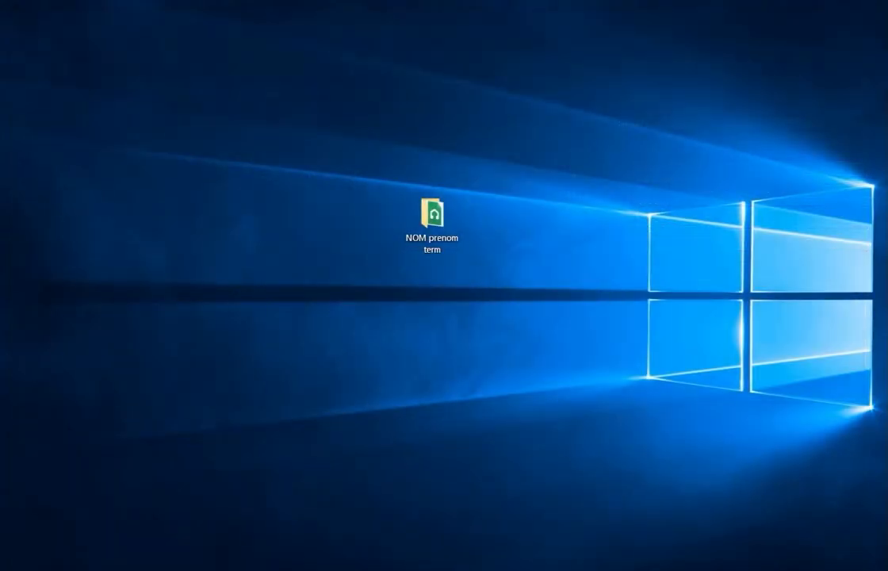
pyautogui.doubleClick(432, 224)
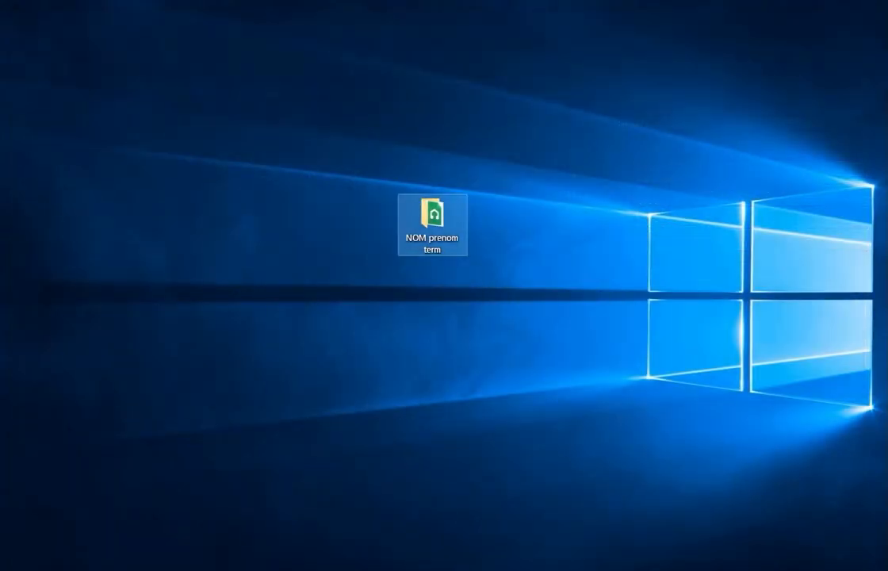
pyautogui.doubleClick(420, 213)
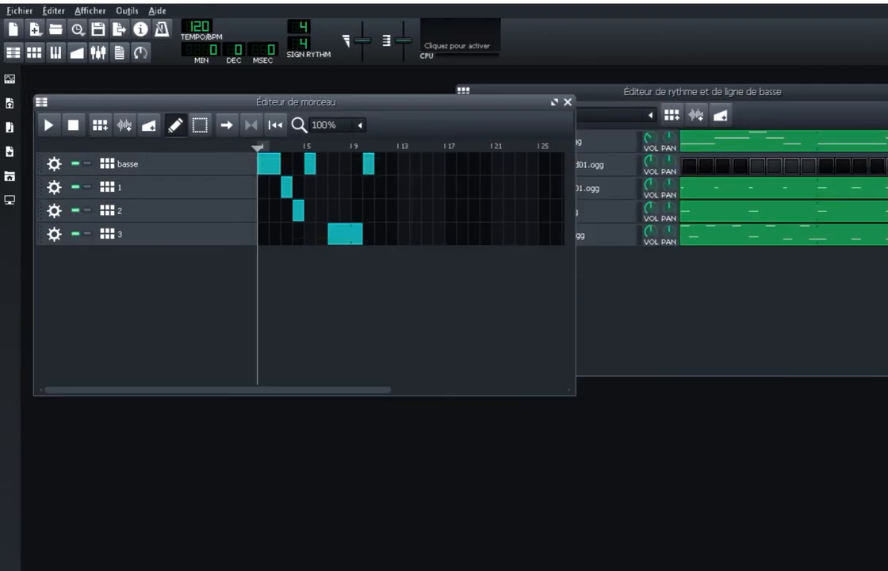
# Step: Reposition the song editor and the beat and bassline editor slightly higher in the workspace
pyautogui.moveTo(295, 101)
pyautogui.mouseDown()
pyautogui.moveTo(313, 107)
pyautogui.moveTo(293, 100)
pyautogui.mouseUp()
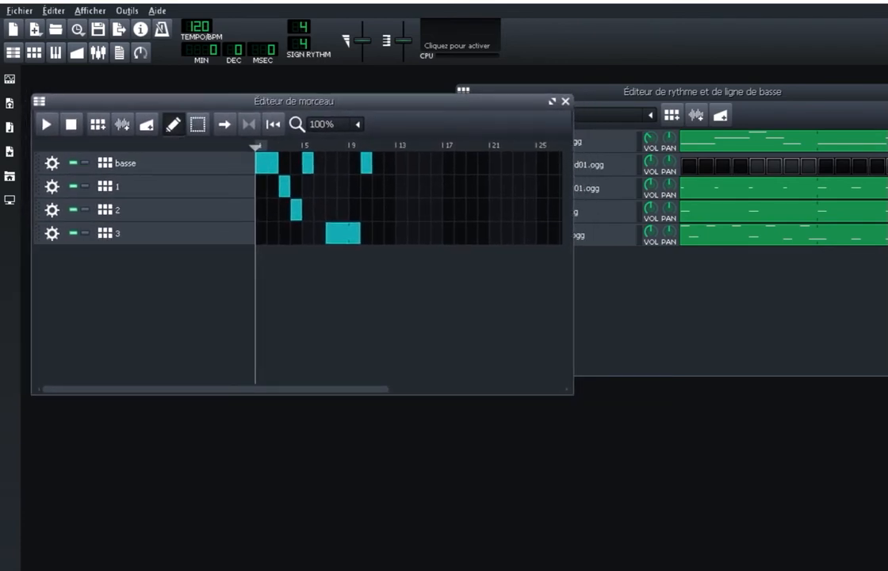
pyautogui.moveTo(293, 101)
pyautogui.mouseDown()
pyautogui.moveTo(310, 108)
pyautogui.moveTo(303, 94)
pyautogui.mouseUp()
pyautogui.moveTo(702, 91); pyautogui.dragTo(668, 85)
pyautogui.moveTo(304, 96); pyautogui.dragTo(294, 92)
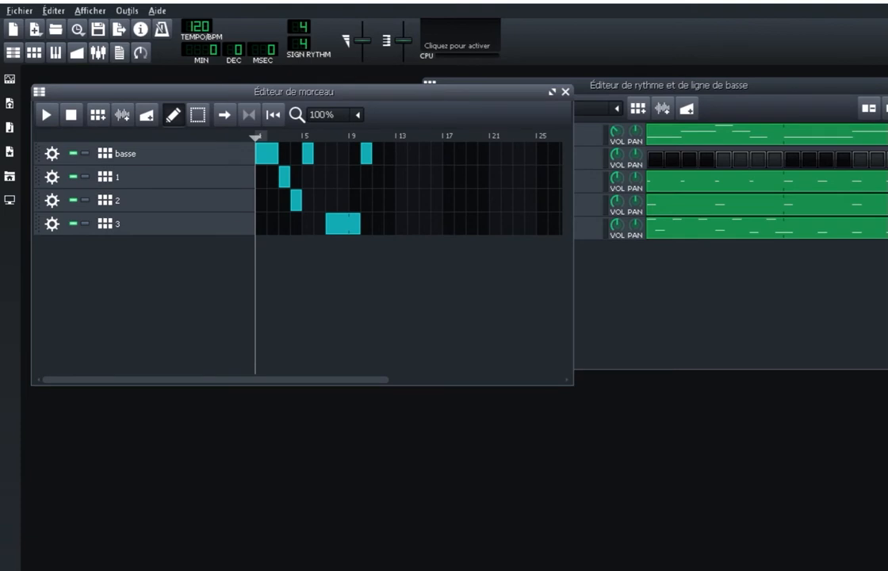
# Step: Start exporting the project as a WAV file in the "NOM prenom term" folder on the Desktop
pyautogui.click(20, 11)
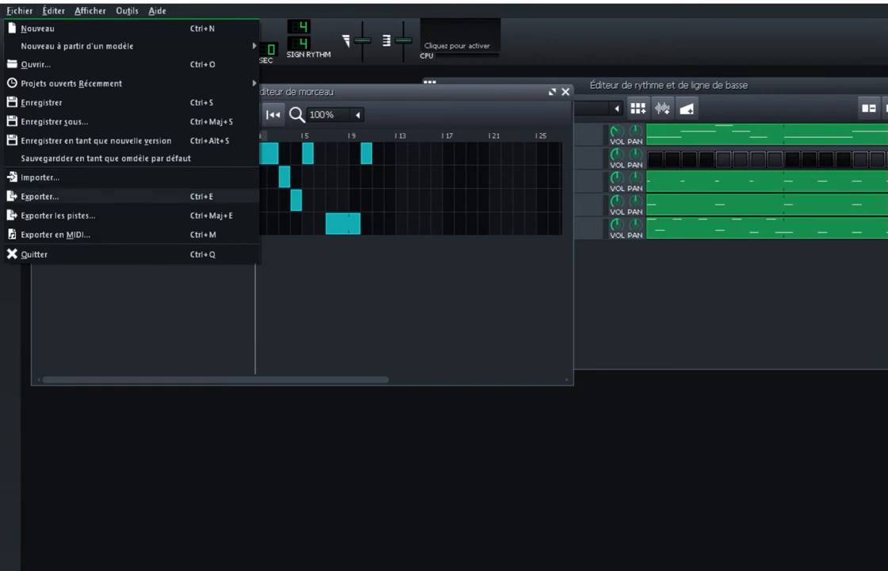
pyautogui.press('Return')
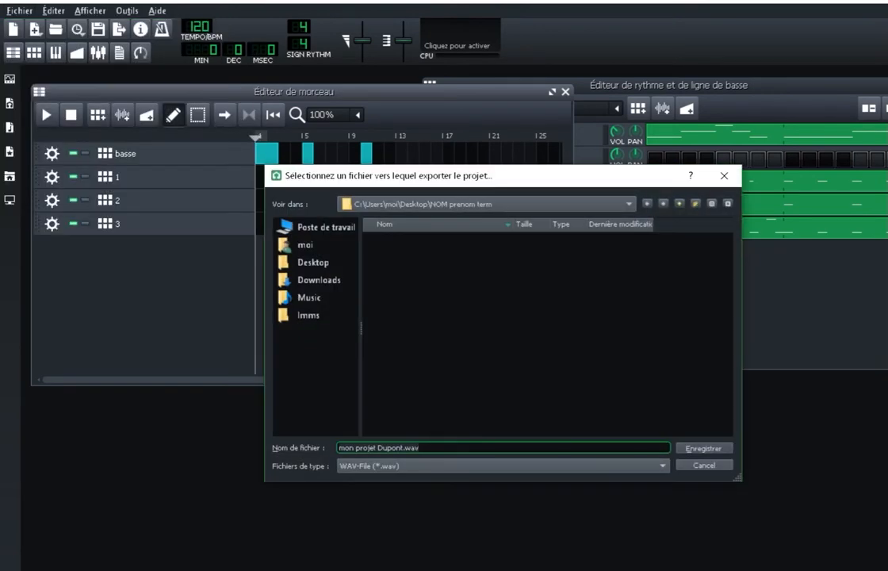
pyautogui.click(313, 262)
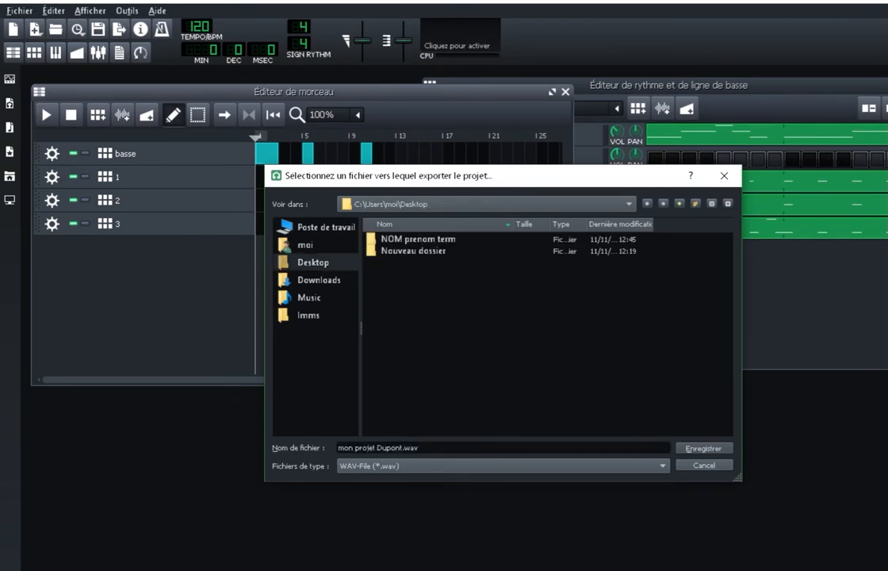
pyautogui.doubleClick(418, 240)
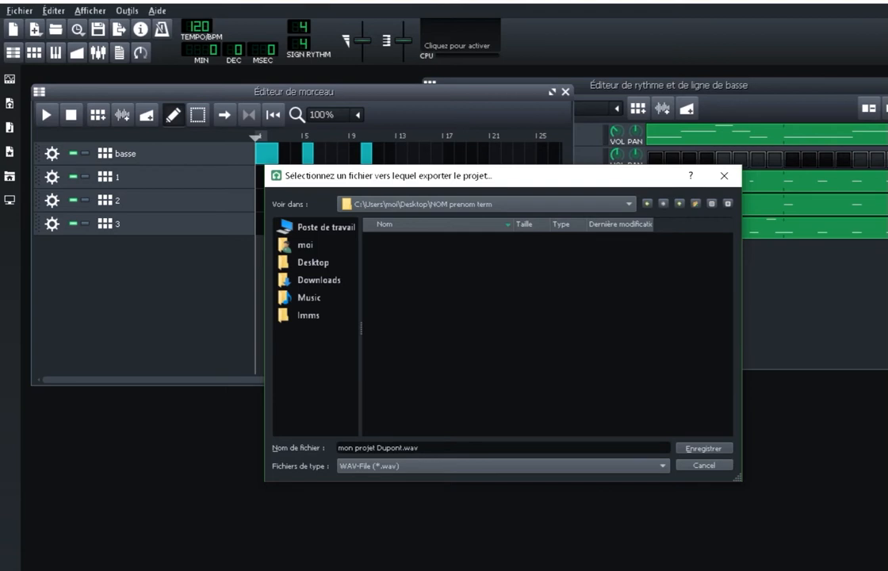
# Step: Replace "mon projet" with "MRT" in the export file name, keeping the student's surname and the .wav extension
pyautogui.click(376, 447)
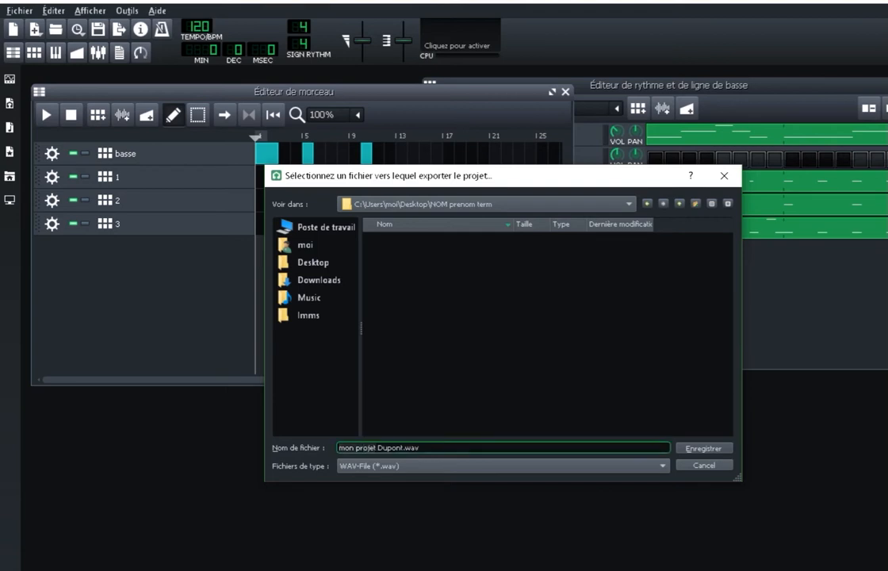
pyautogui.press('BackSpace')
pyautogui.press('BackSpace')
pyautogui.press('BackSpace')
pyautogui.press('BackSpace')
pyautogui.press('BackSpace')
pyautogui.press('BackSpace')
pyautogui.press('BackSpace')
pyautogui.press('BackSpace')
pyautogui.press('BackSpace')
pyautogui.press('BackSpace')
pyautogui.press('BackSpace')
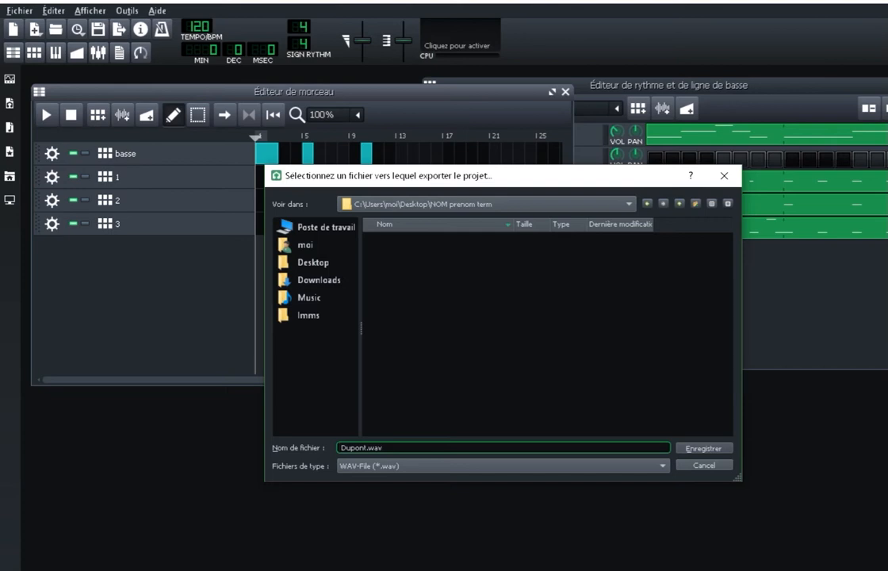
pyautogui.write('MRT')
# Step: Confirm the "NOM prenom term" folder as destination and run the WAV export with the proposed settings
pyautogui.click(313, 262)
pyautogui.doubleClick(418, 239)
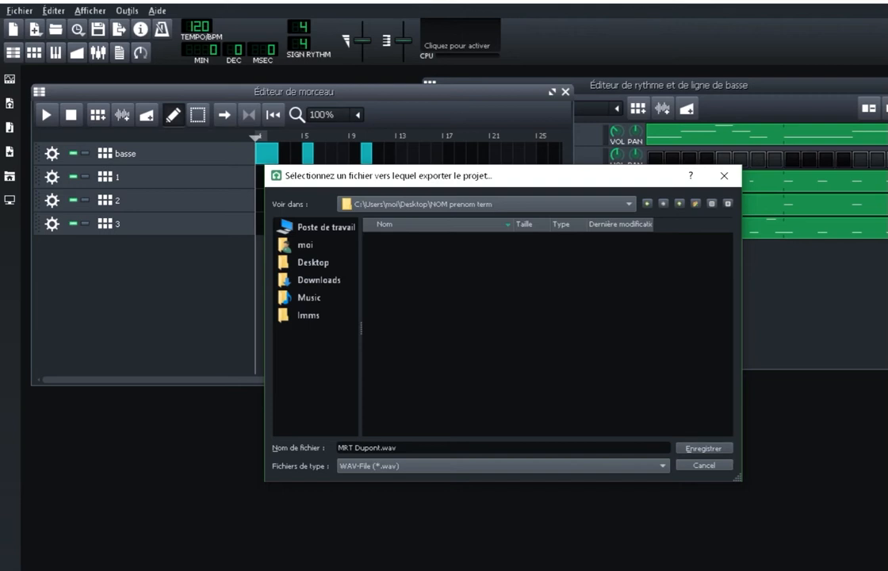
pyautogui.click(703, 448)
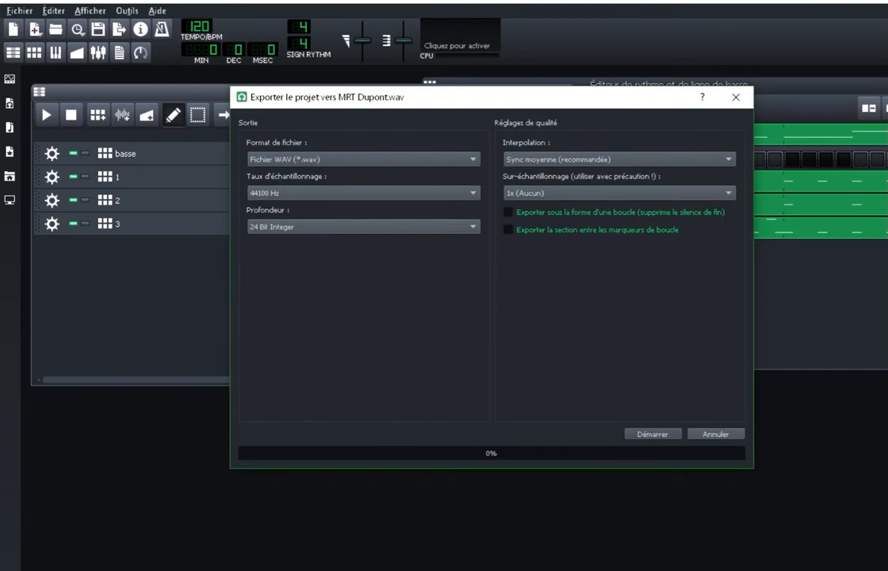
pyautogui.moveTo(341, 99); pyautogui.dragTo(270, 103)
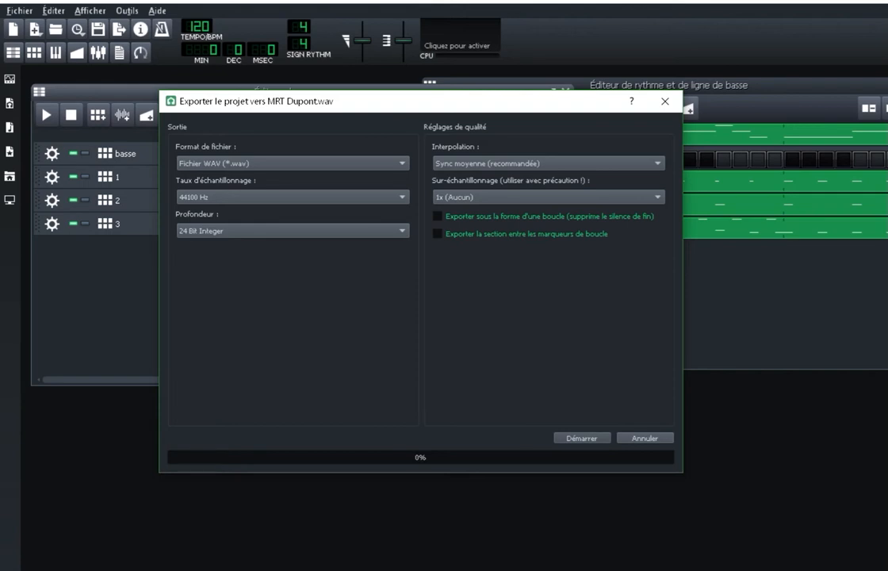
pyautogui.click(582, 437)
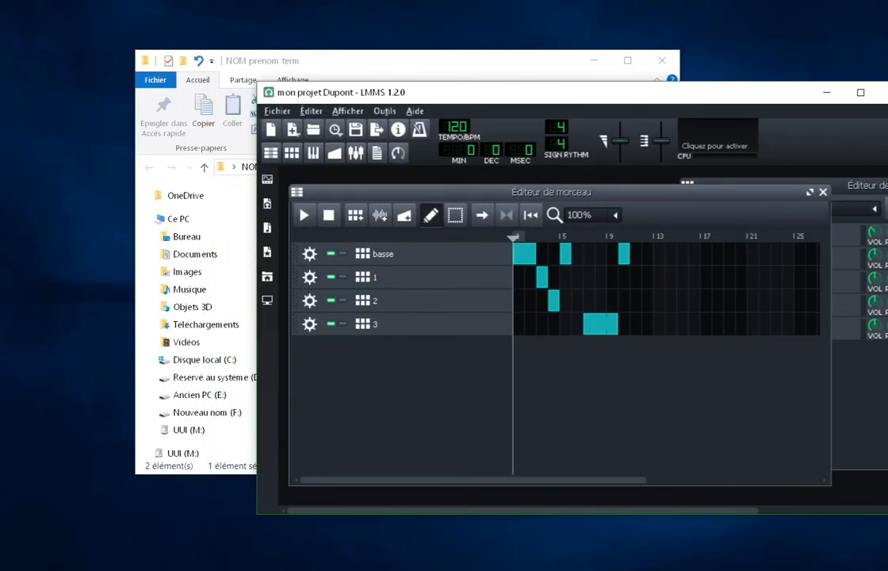
# Step: Move the LMMS window fully into view and enlarge it to fill most of the screen
pyautogui.moveTo(565, 93); pyautogui.dragTo(312, 22)
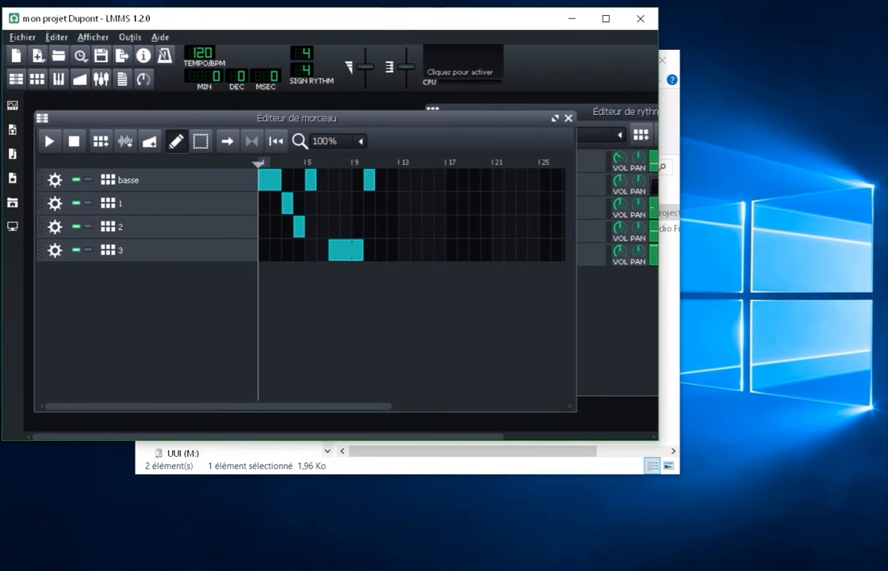
pyautogui.moveTo(657, 388); pyautogui.dragTo(884, 536)
pyautogui.moveTo(773, 440); pyautogui.dragTo(779, 558)
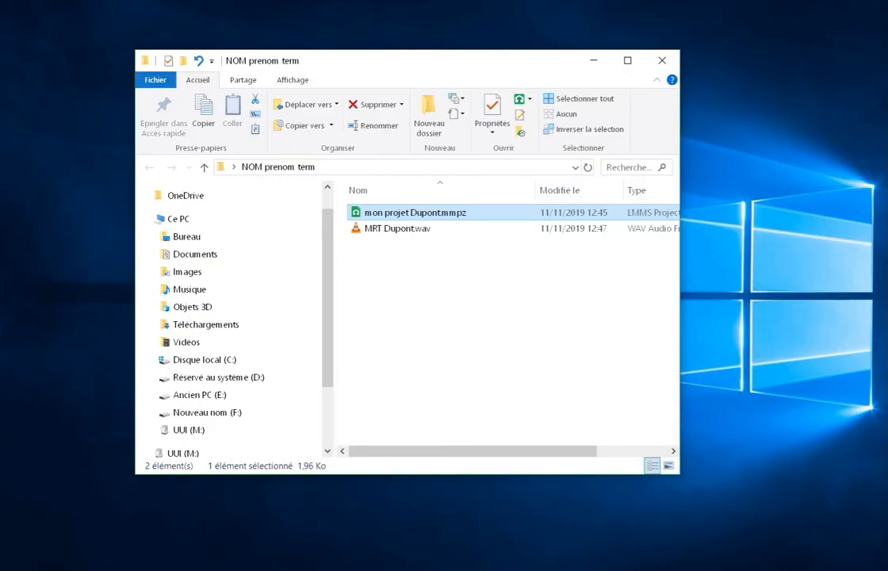
# Step: Switch to the "NOM prenom term" folder in File Explorer, widen its window, and check the exported WAV and the project file
pyautogui.click(460, 274)
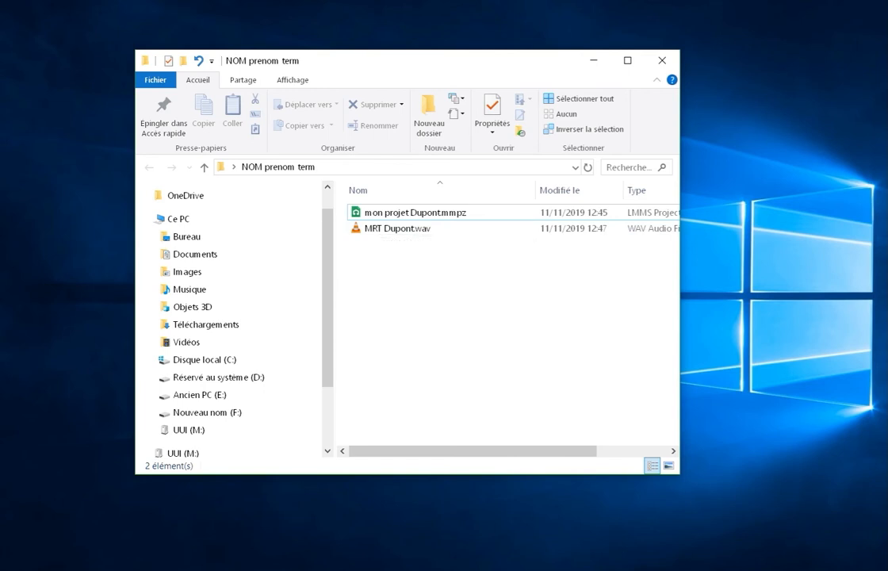
pyautogui.moveTo(680, 303); pyautogui.dragTo(863, 300)
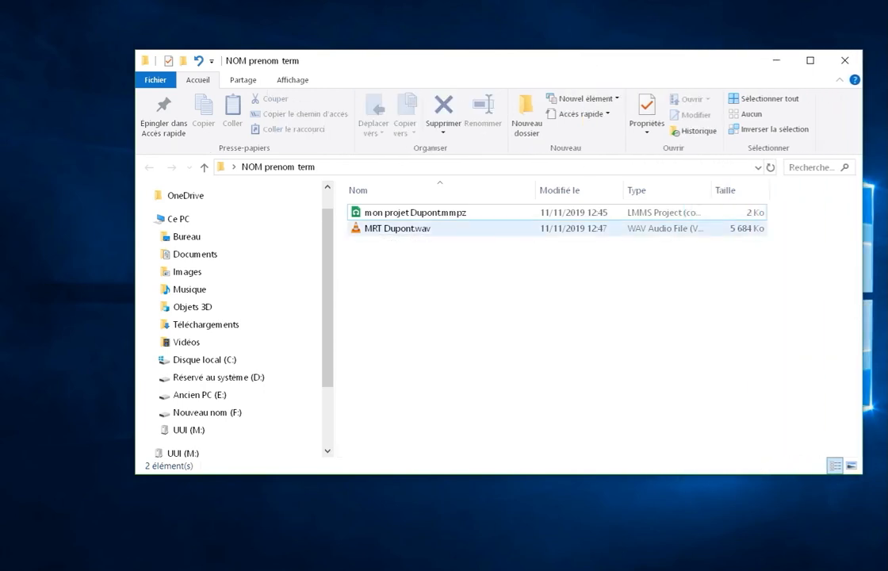
pyautogui.click(412, 229)
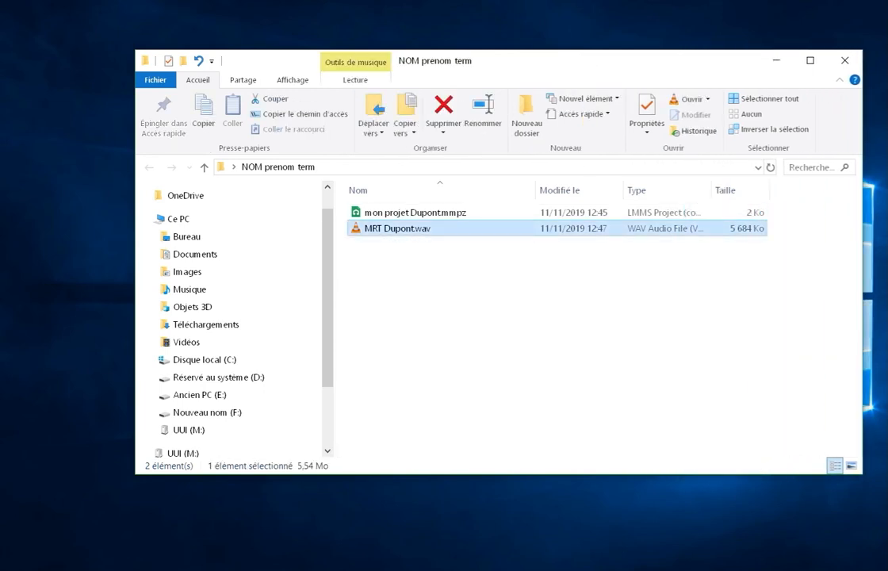
pyautogui.click(415, 213)
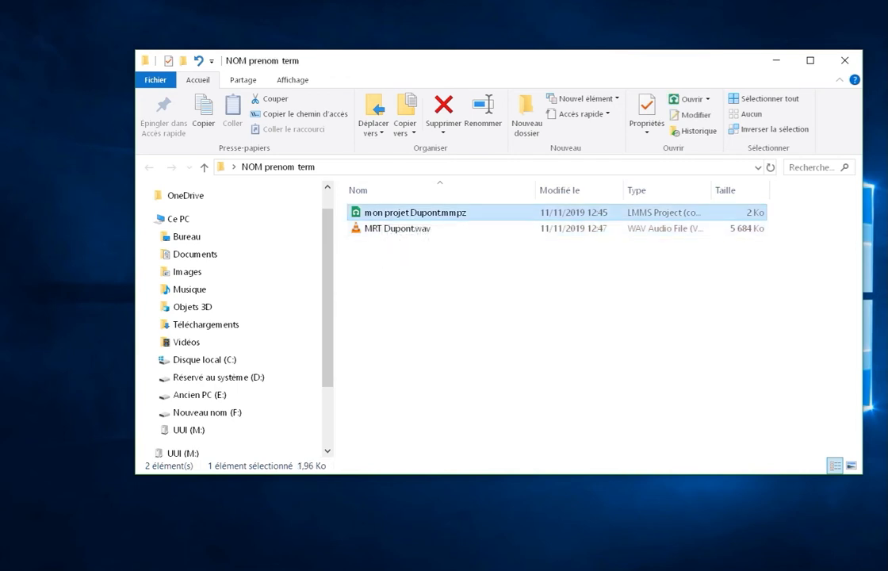
pyautogui.click(408, 228)
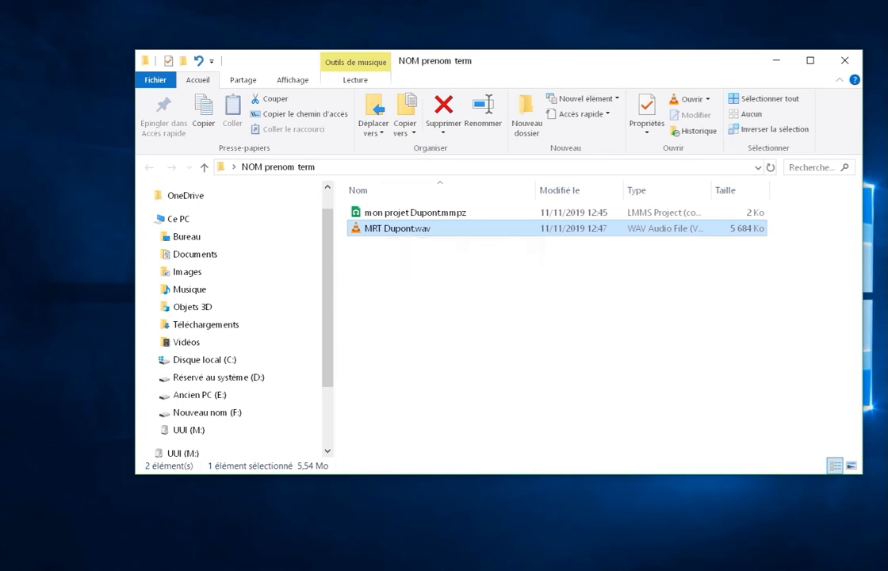
# Step: Play the exported WAV file in VLC, narrow the player window, and close the player
pyautogui.doubleClick(388, 228)
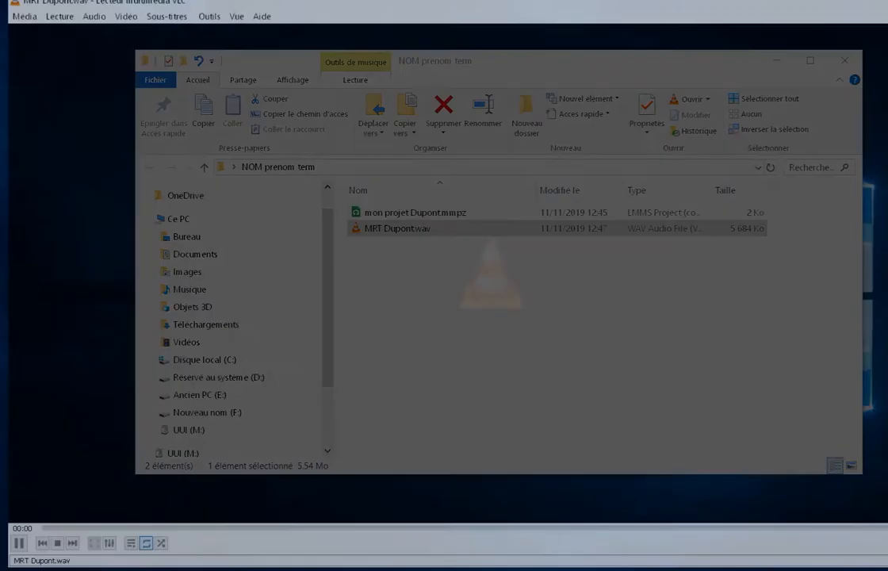
pyautogui.moveTo(343, 2); pyautogui.dragTo(240, 34)
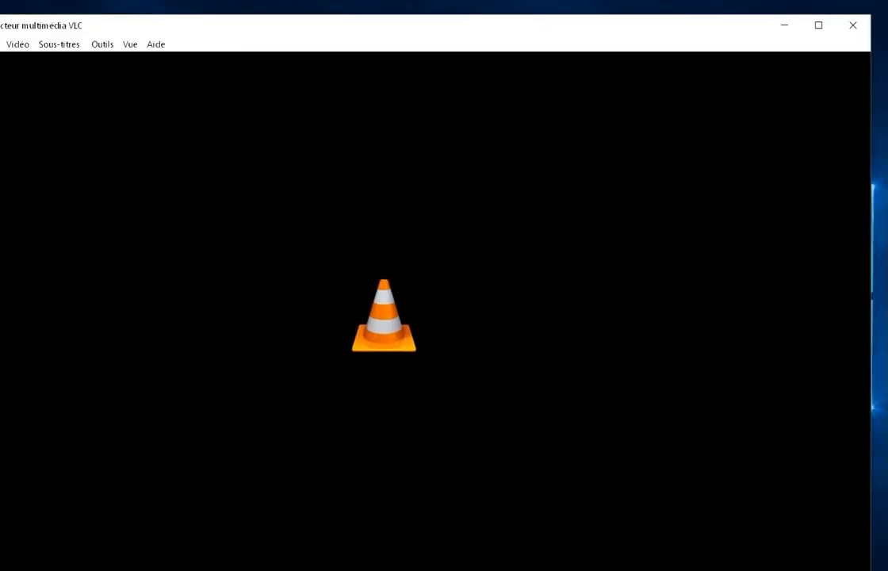
pyautogui.moveTo(870, 144); pyautogui.dragTo(517, 144)
pyautogui.moveTo(169, 30); pyautogui.dragTo(354, 25)
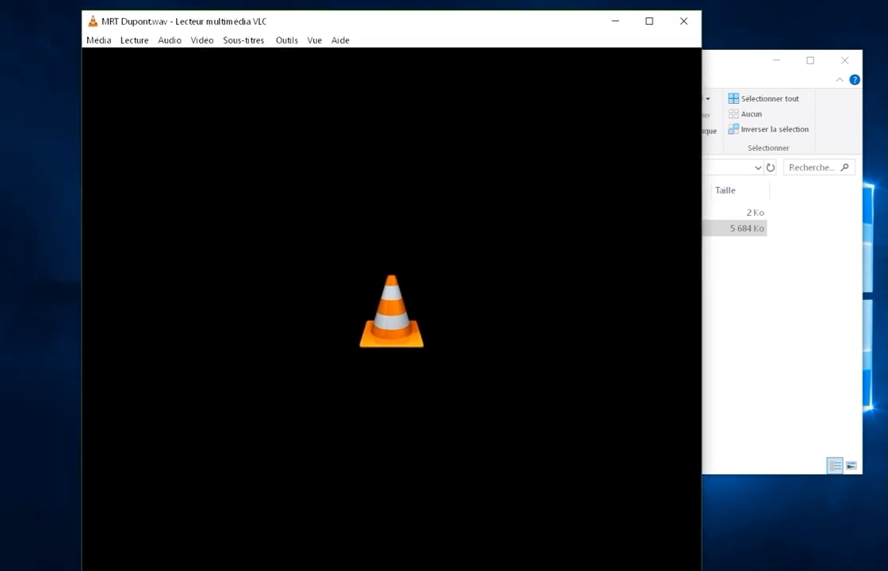
pyautogui.click(683, 20)
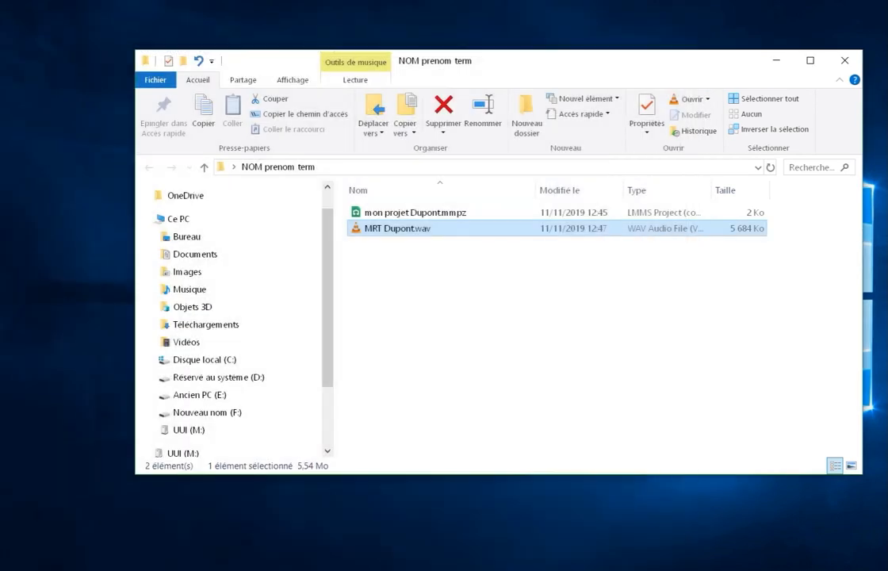
# Step: Switch back to LMMS and reposition the song editor and the beat and bassline editor so the latter's tracks show
pyautogui.click(559, 333)
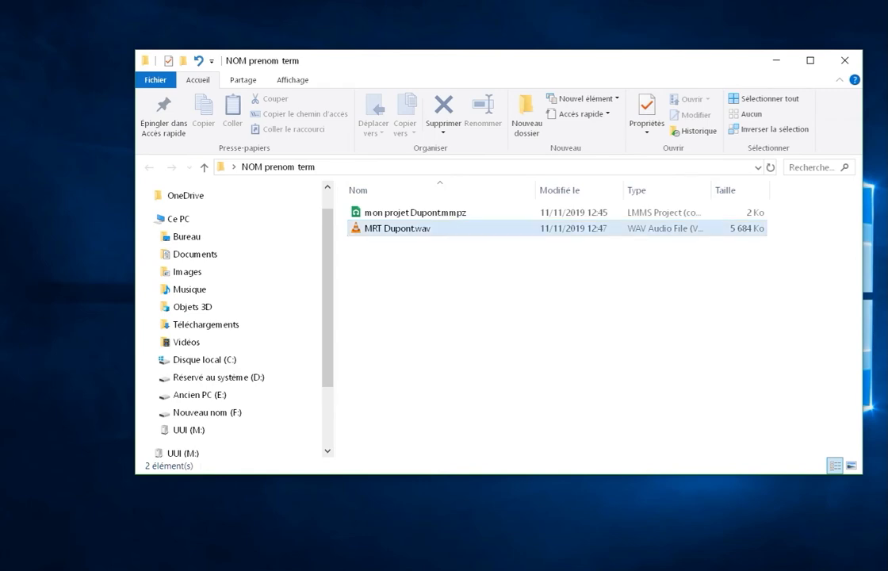
pyautogui.click(635, 568)
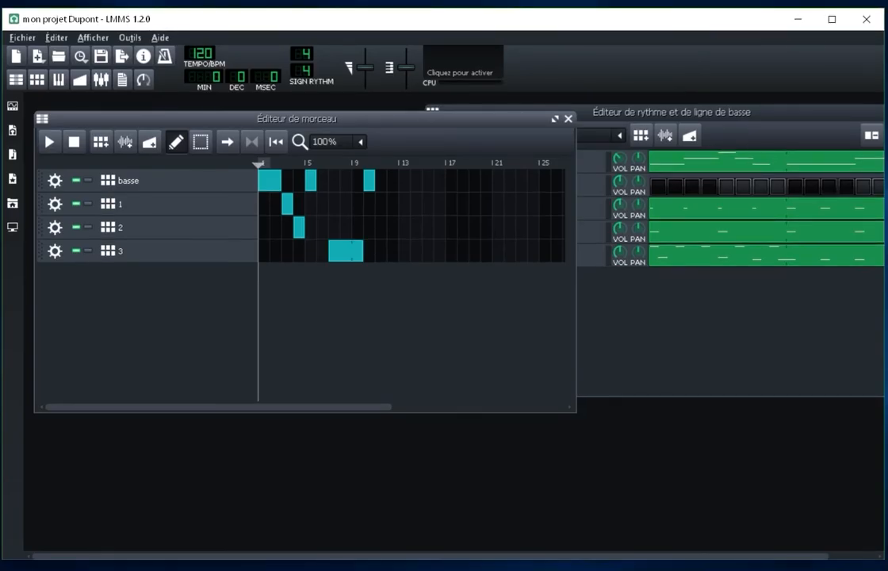
pyautogui.moveTo(297, 119)
pyautogui.mouseDown()
pyautogui.moveTo(286, 118)
pyautogui.moveTo(310, 111)
pyautogui.moveTo(292, 104)
pyautogui.moveTo(305, 114)
pyautogui.moveTo(298, 112)
pyautogui.mouseUp()
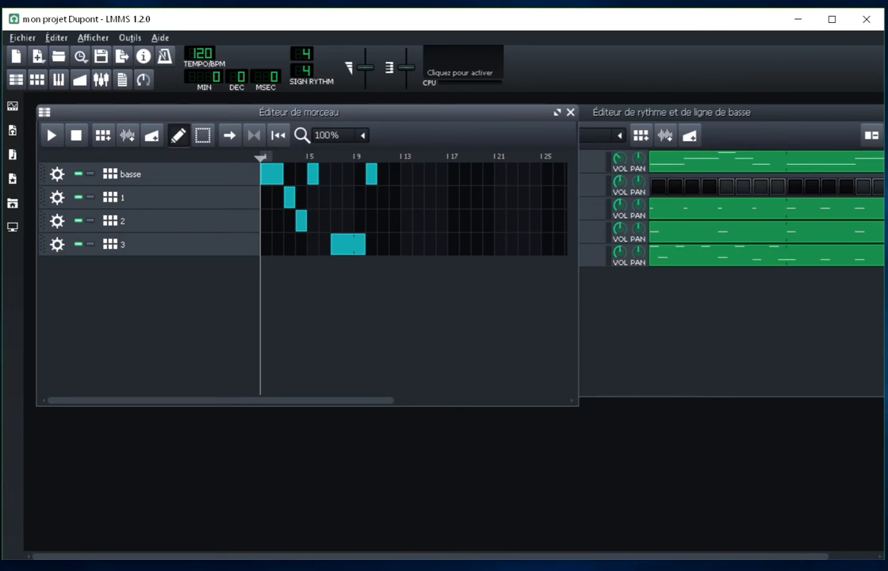
pyautogui.moveTo(672, 112); pyautogui.dragTo(646, 128)
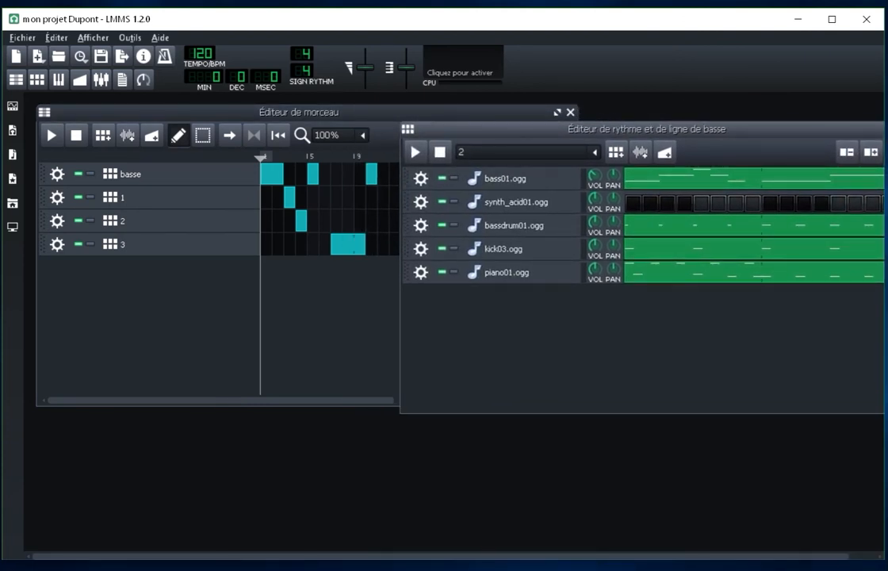
# Step: Maximize the song editor and restore it to its floating size
pyautogui.click(298, 112)
pyautogui.click(556, 112)
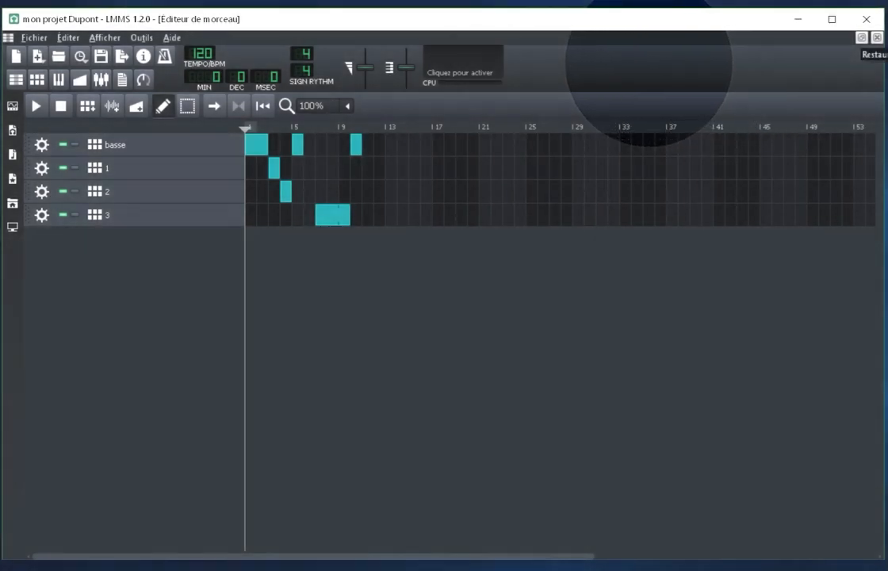
pyautogui.click(862, 37)
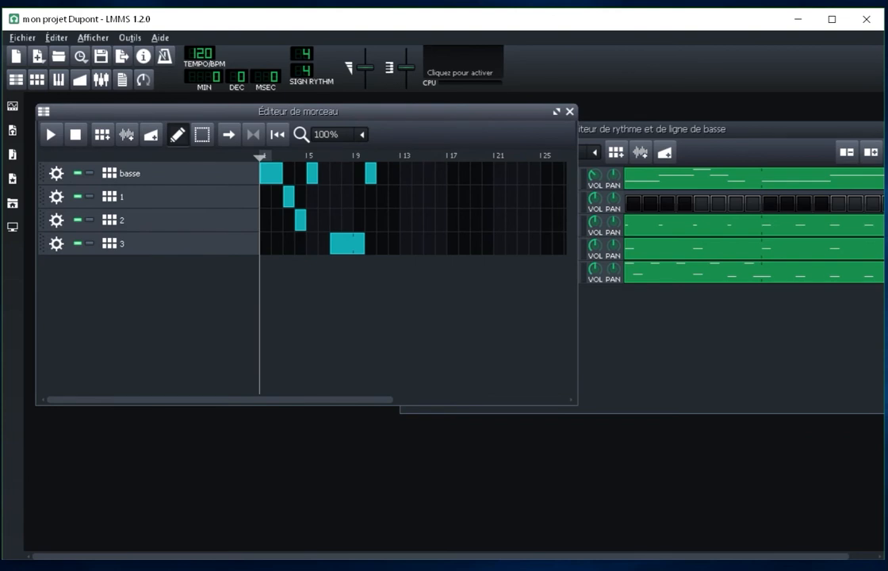
# Step: Clear all notes from the bassdrum01.ogg pattern in the beat and bassline editor and undo the deletion
pyautogui.moveTo(713, 128); pyautogui.dragTo(673, 126)
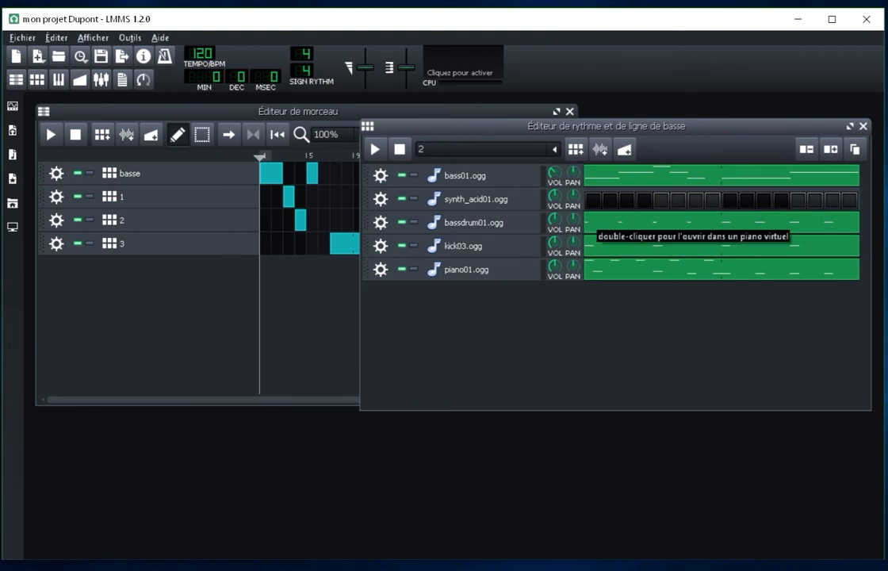
pyautogui.rightClick(595, 223)
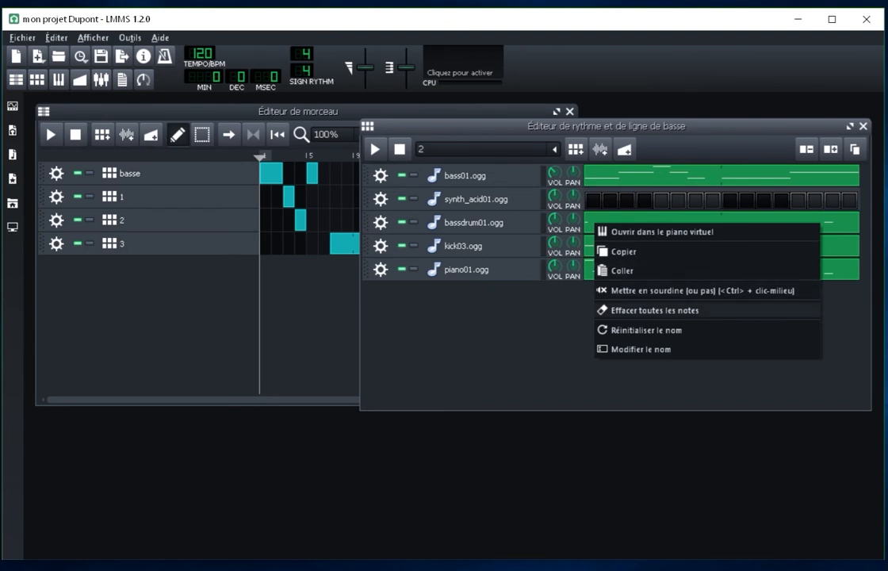
pyautogui.click(655, 310)
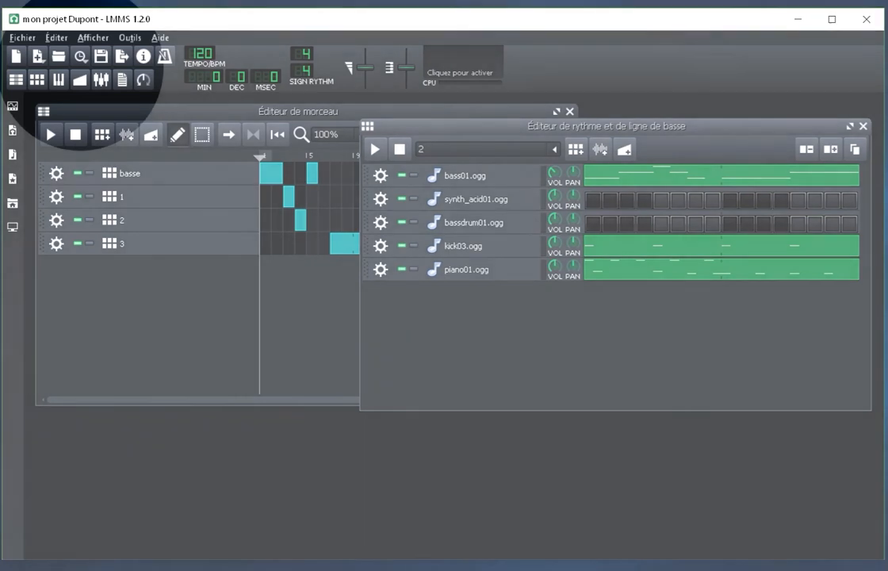
pyautogui.click(57, 38)
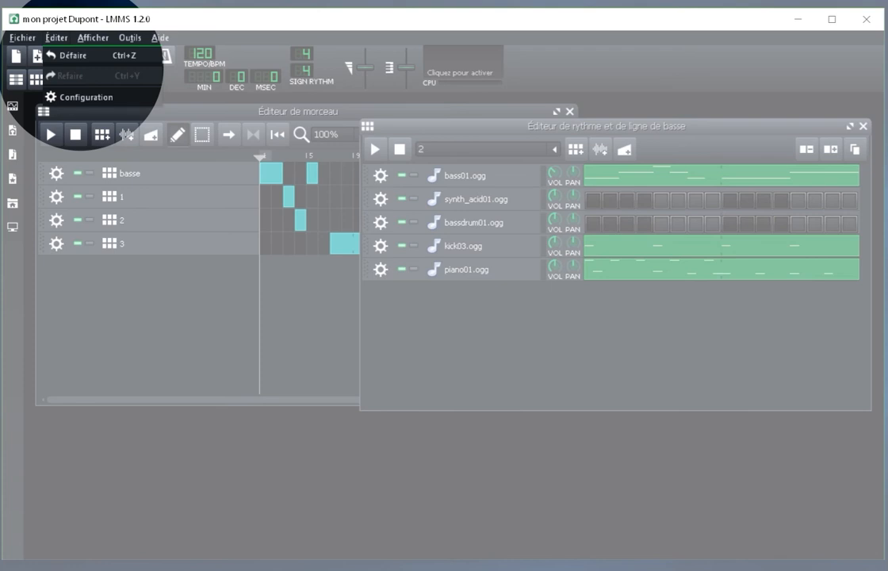
pyautogui.click(73, 56)
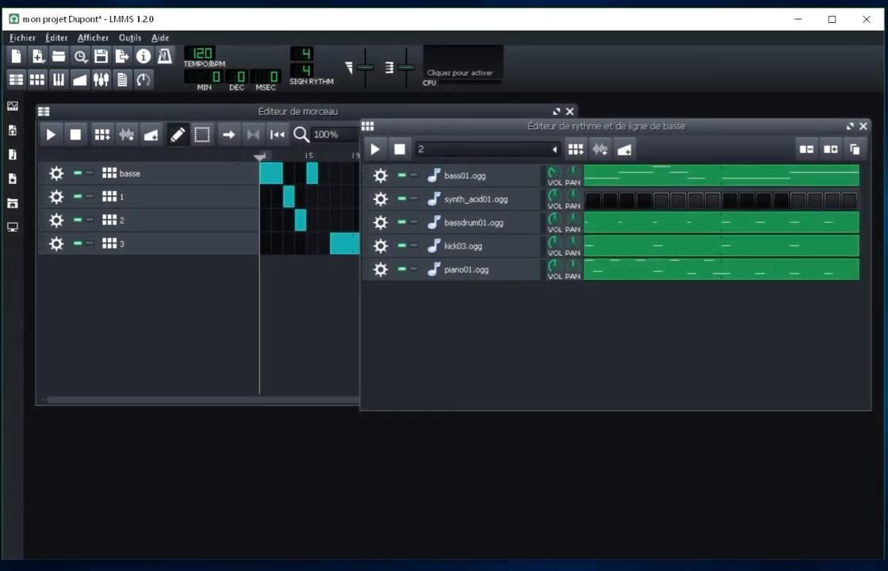
# Step: Examine the commands for saving the project and exporting the song
pyautogui.click(23, 37)
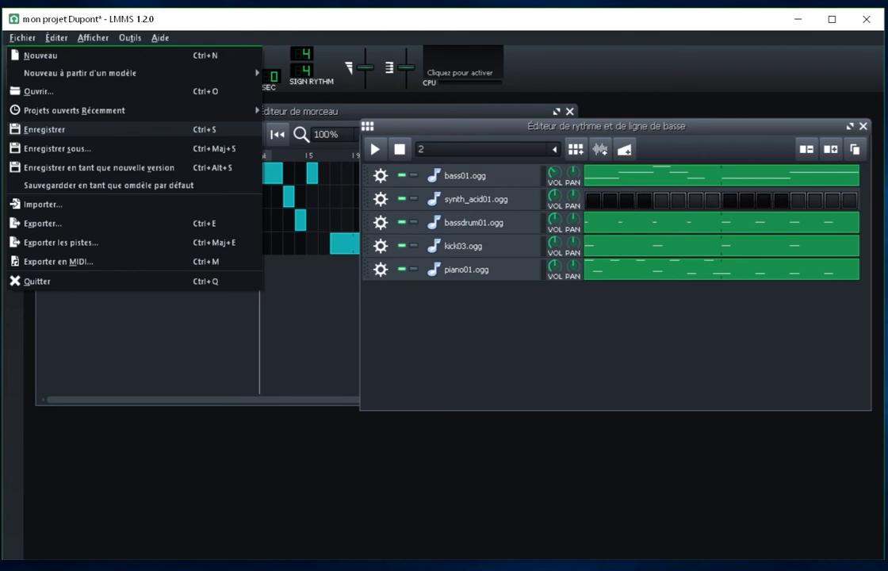
pyautogui.moveTo(56, 38)
pyautogui.moveTo(23, 38)
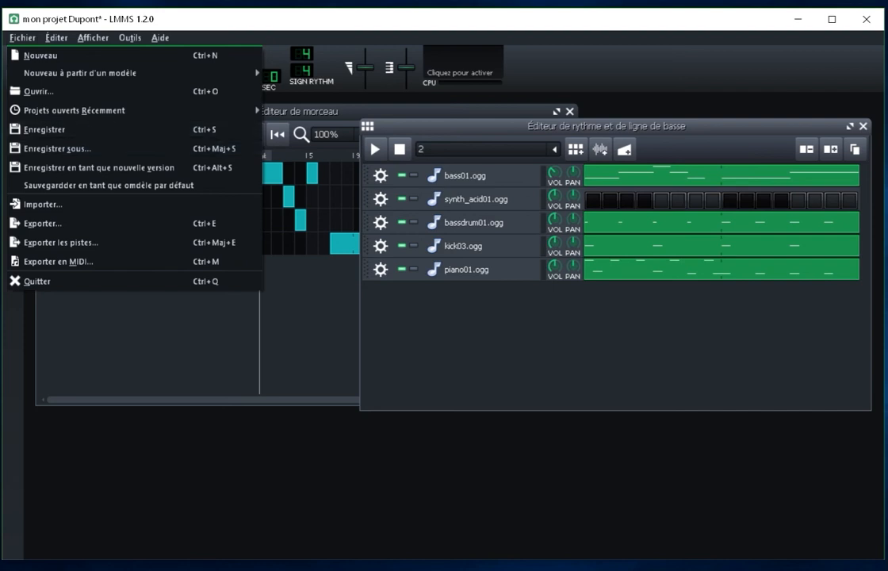
pyautogui.click(57, 130)
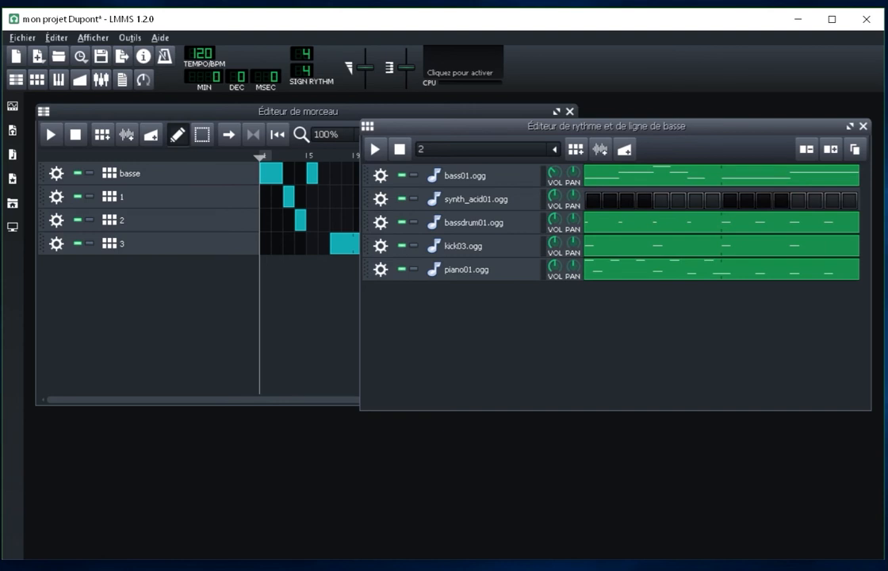
pyautogui.click(22, 38)
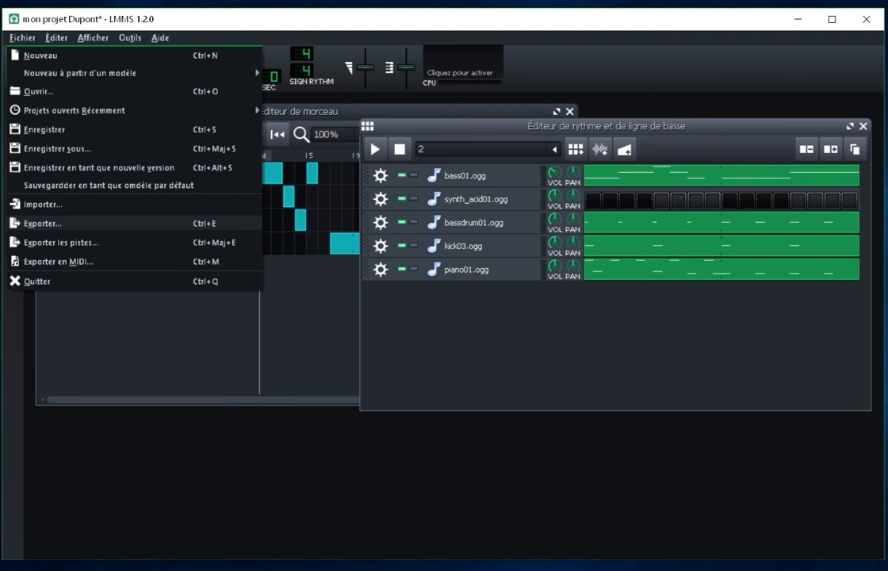
# Step: Move the beat and bassline editor slightly lower and alternate between it and the song editor, leaving it in front
pyautogui.moveTo(605, 126); pyautogui.dragTo(582, 150)
pyautogui.click(428, 112)
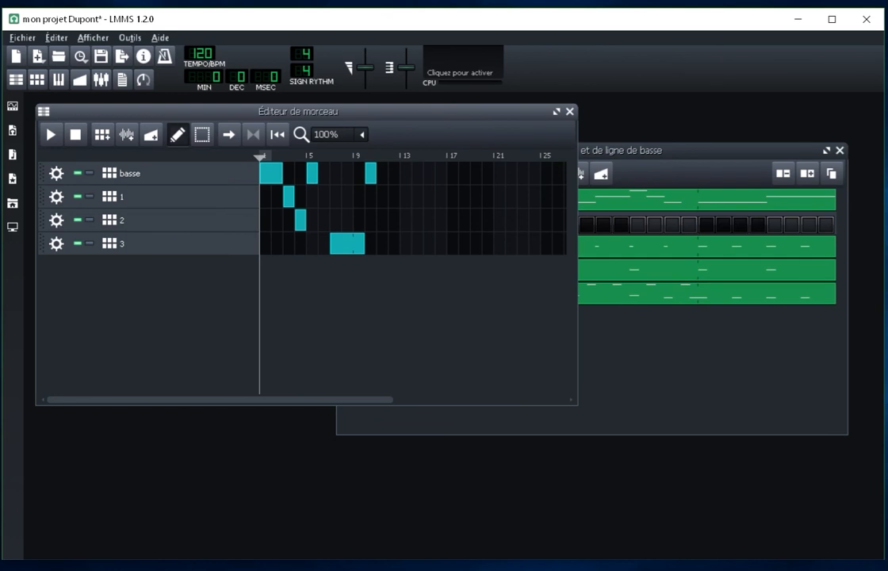
pyautogui.click(650, 150)
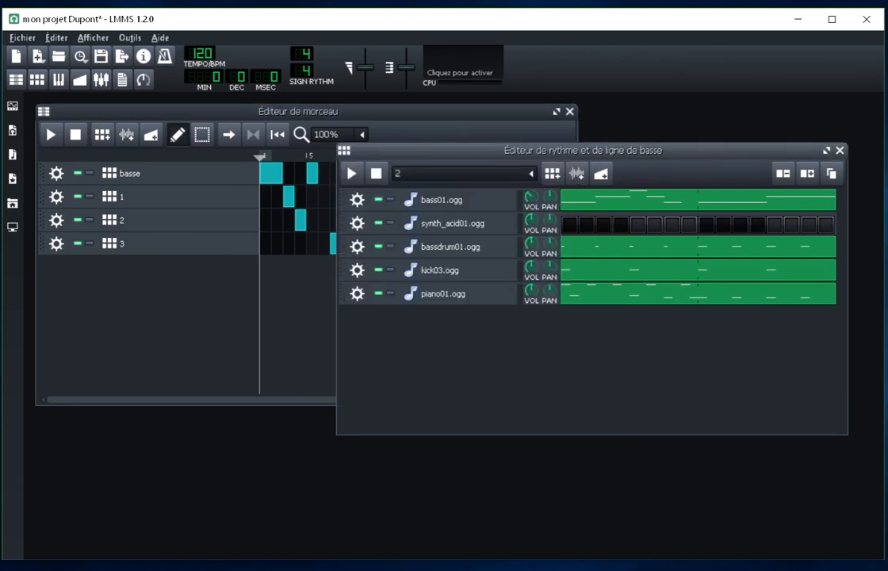
# Step: Open the bass01.ogg pattern in the piano roll at 200% zoom and add a quarter note on G#5 at beat 2
pyautogui.doubleClick(638, 200)
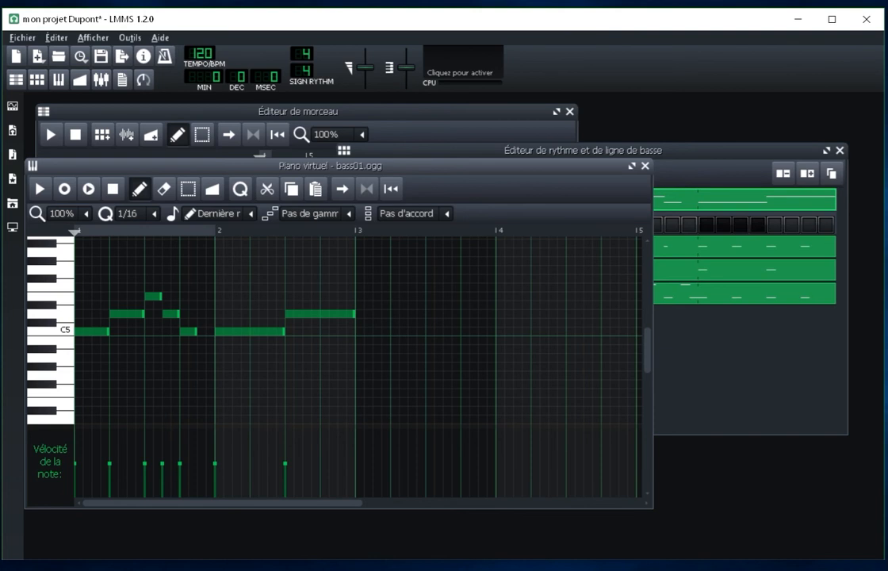
pyautogui.click(85, 214)
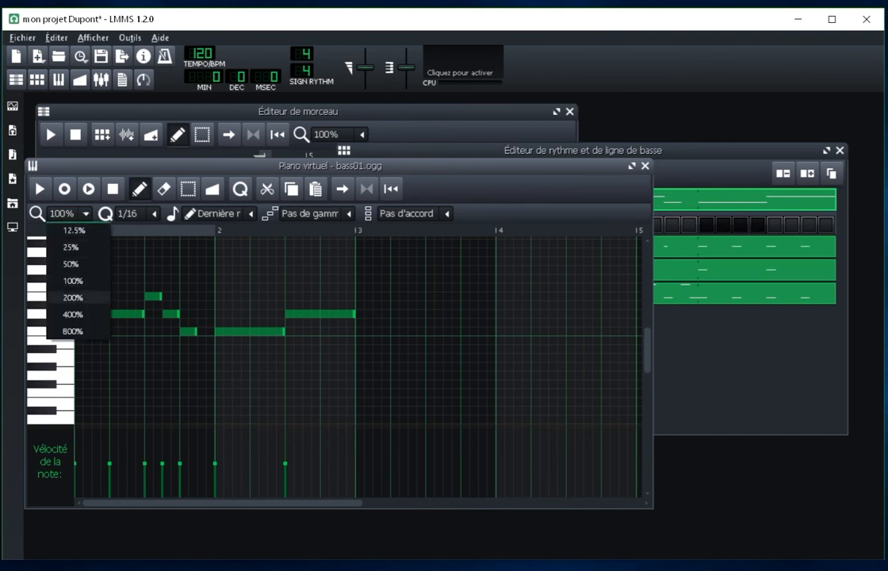
pyautogui.click(73, 297)
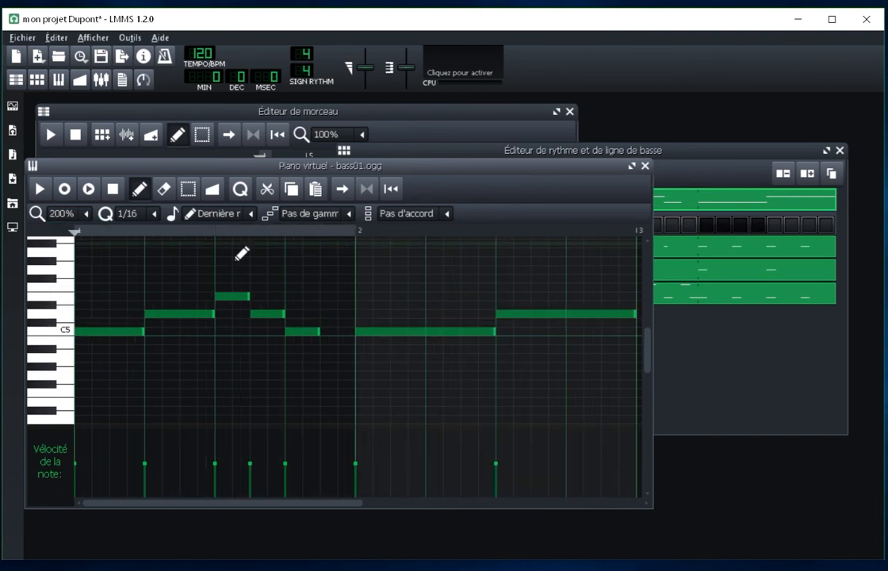
pyautogui.click(155, 260)
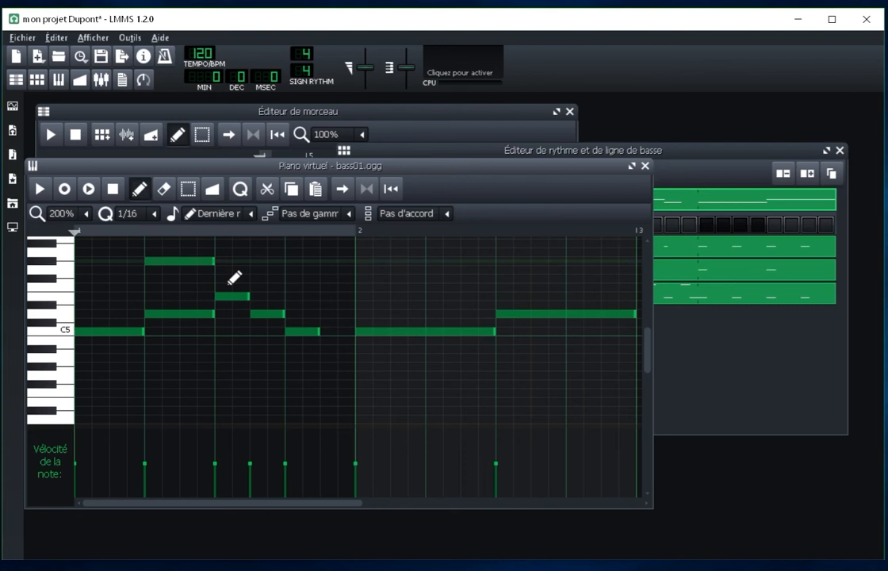
pyautogui.moveTo(222, 274)
pyautogui.mouseDown()
pyautogui.moveTo(311, 275)
pyautogui.moveTo(181, 274)
pyautogui.moveTo(218, 275)
pyautogui.mouseUp()
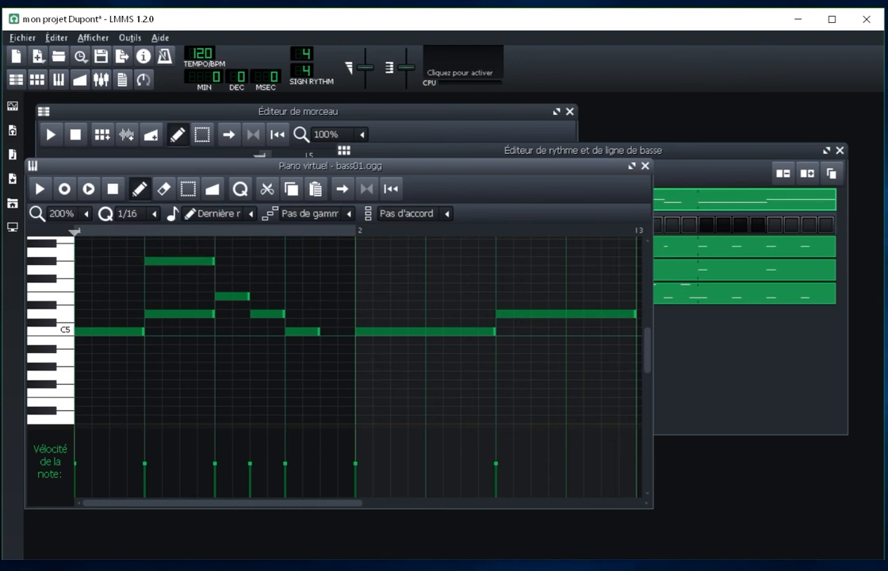
# Step: Try to resize the upper note with quantization set to 1/1, and set the quantization back to 1/16
pyautogui.click(154, 213)
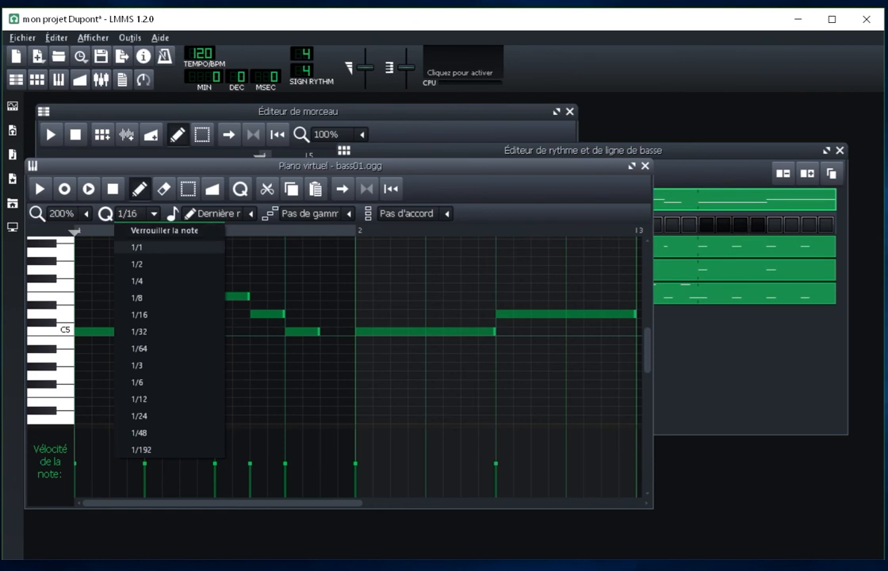
pyautogui.click(158, 246)
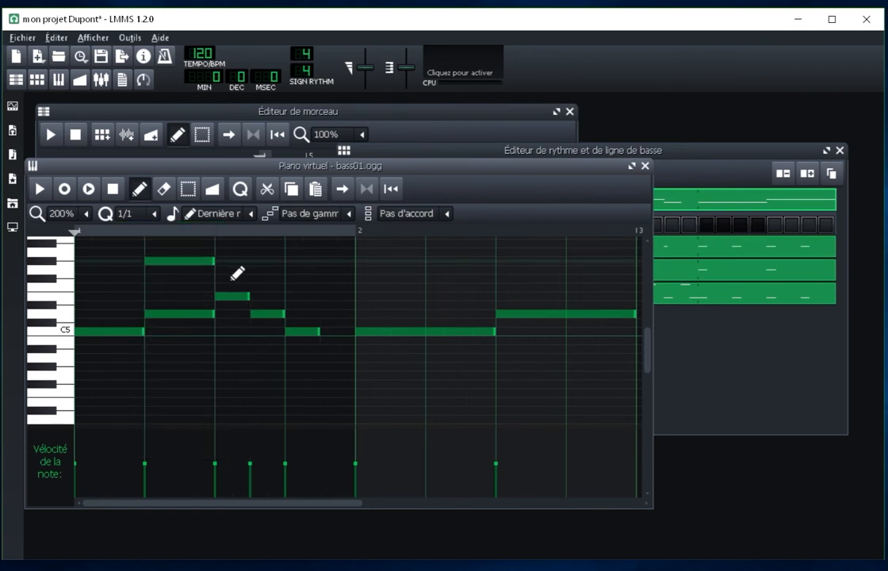
pyautogui.click(209, 263)
pyautogui.moveTo(203, 261)
pyautogui.mouseDown()
pyautogui.moveTo(159, 260)
pyautogui.moveTo(297, 264)
pyautogui.moveTo(214, 263)
pyautogui.mouseUp()
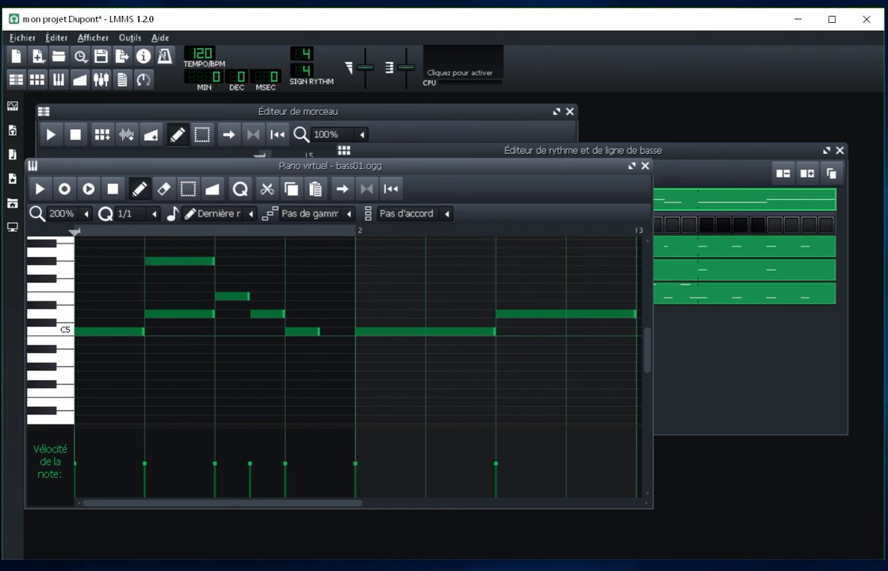
pyautogui.click(141, 213)
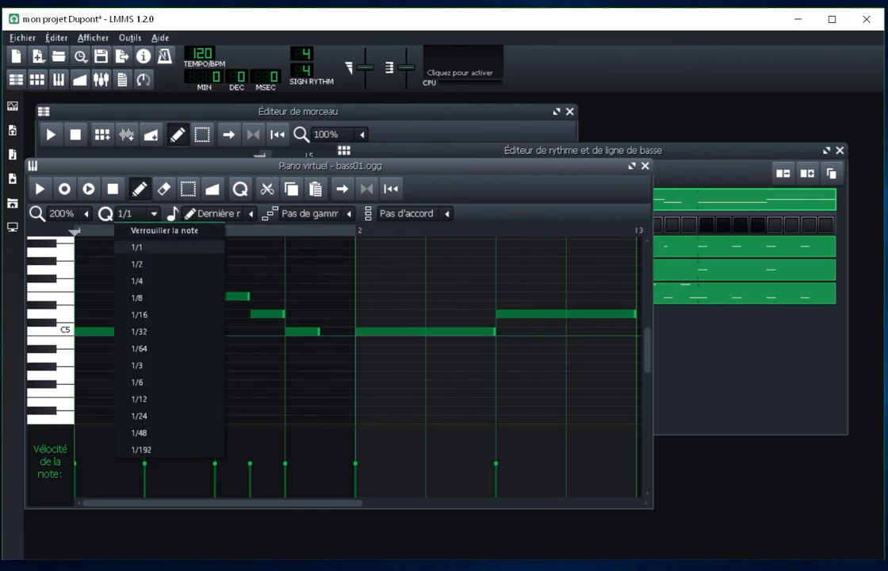
pyautogui.click(142, 315)
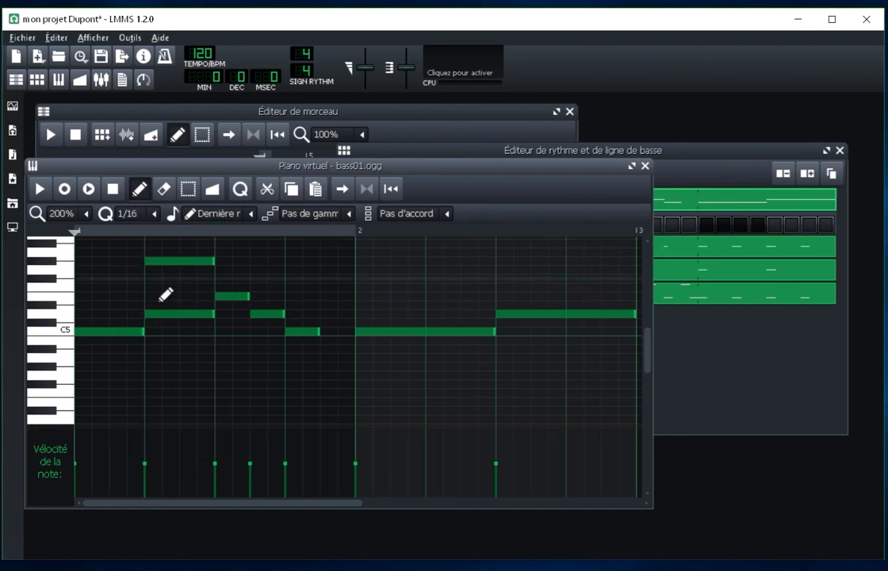
# Step: Shorten the G#5 note to one sixteenth and add three more sixteenth notes directly after it on the same pitch
pyautogui.moveTo(213, 261)
pyautogui.mouseDown()
pyautogui.moveTo(183, 260)
pyautogui.moveTo(175, 281)
pyautogui.moveTo(158, 283)
pyautogui.moveTo(186, 284)
pyautogui.moveTo(158, 283)
pyautogui.mouseUp()
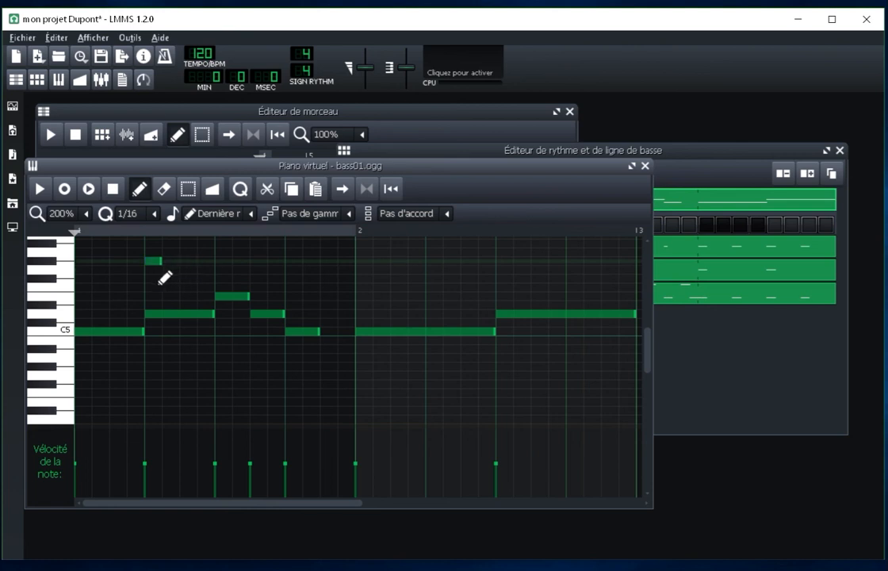
pyautogui.click(176, 282)
pyautogui.click(196, 272)
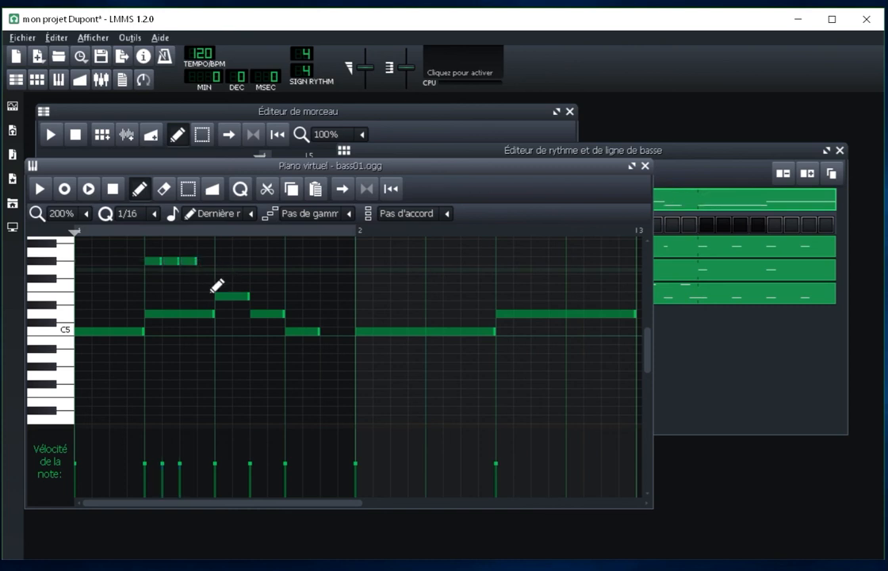
pyautogui.click(211, 270)
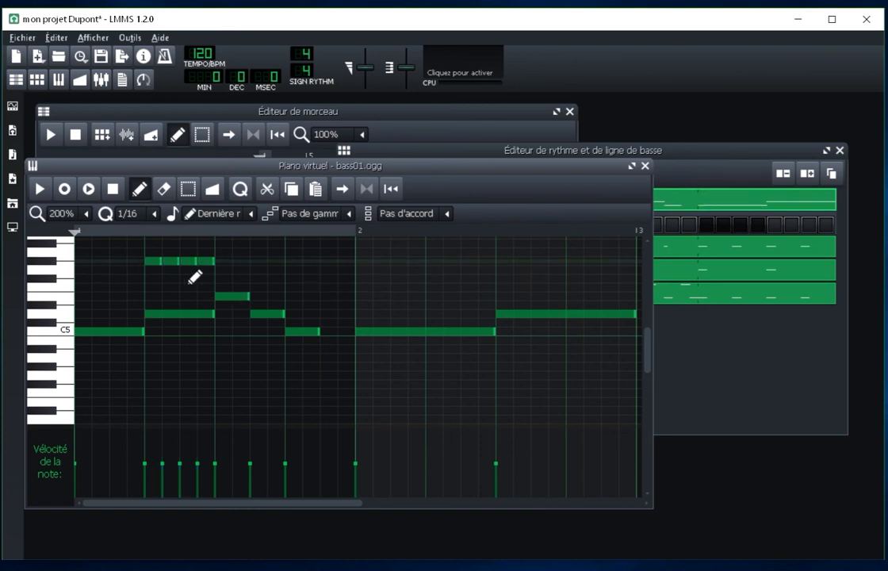